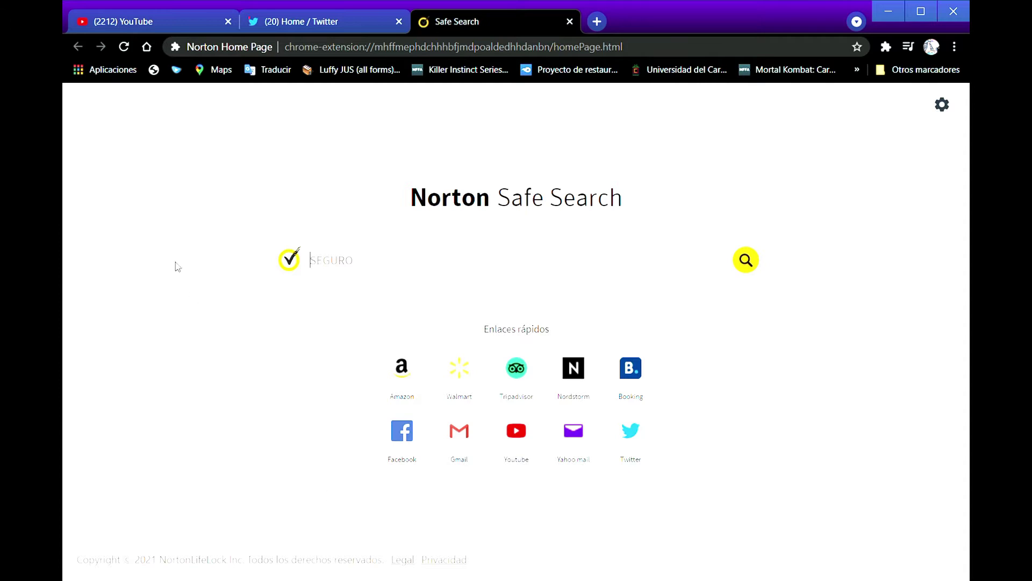
# Open the basic information (Información básica) section of your own YouTube channel's customization page in YouTube Studio.
pyautogui.click(142, 21)
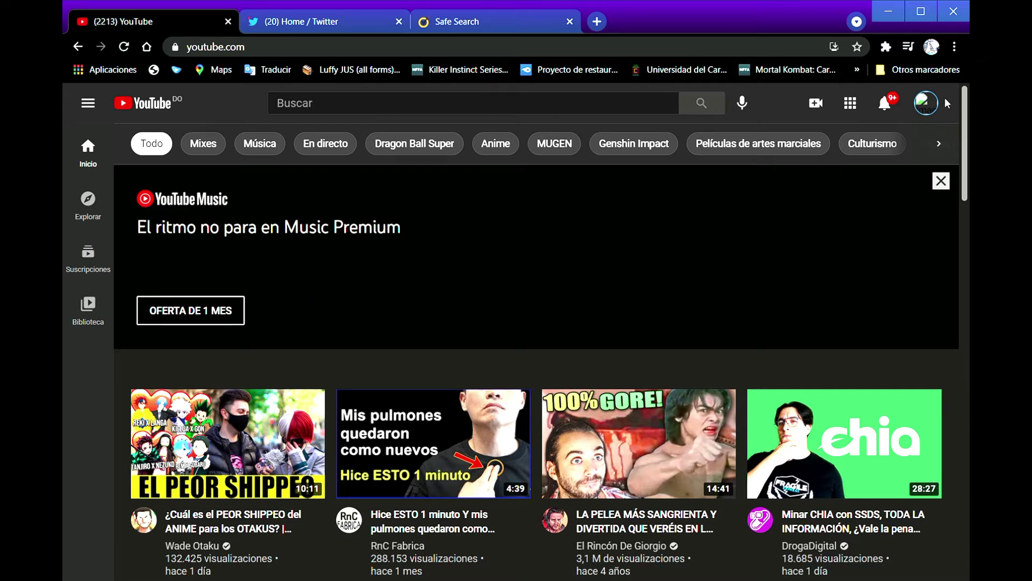
pyautogui.click(925, 102)
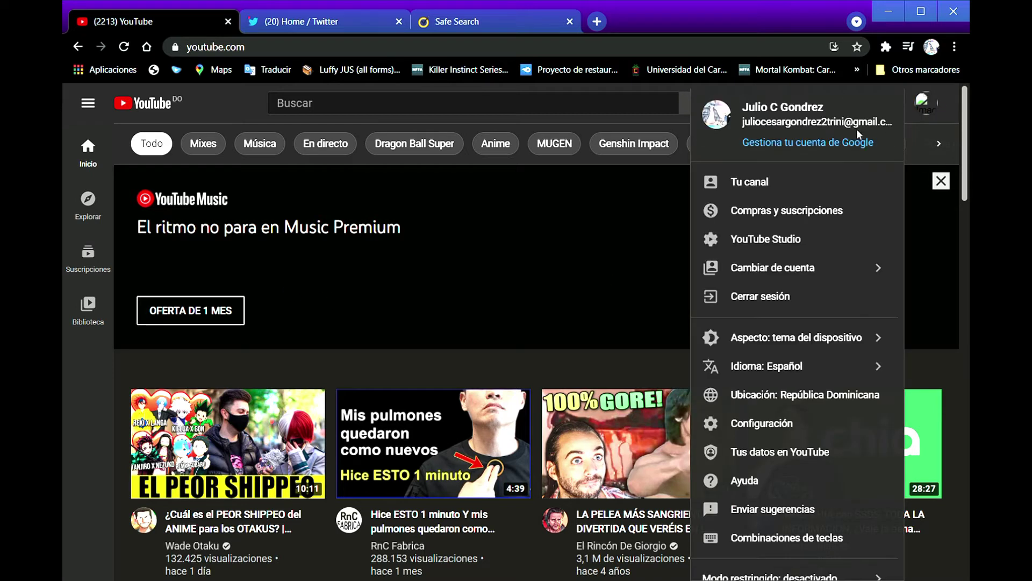
pyautogui.click(749, 190)
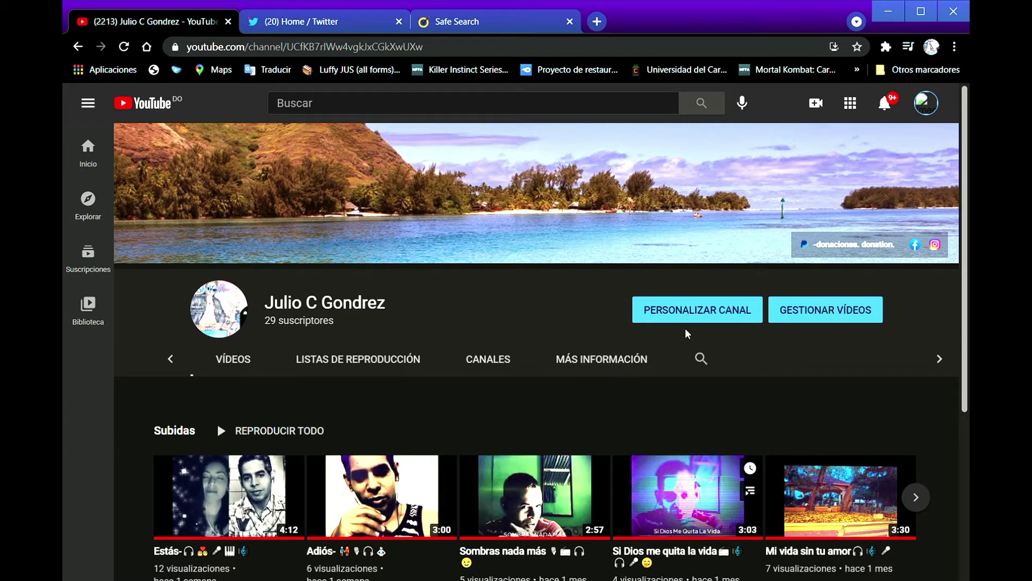
pyautogui.click(703, 321)
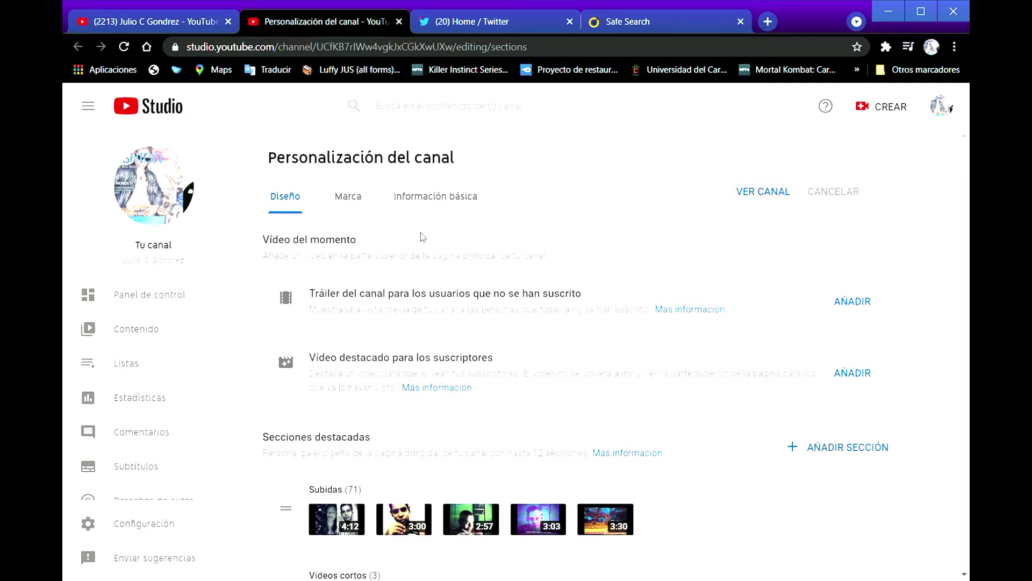
pyautogui.click(438, 200)
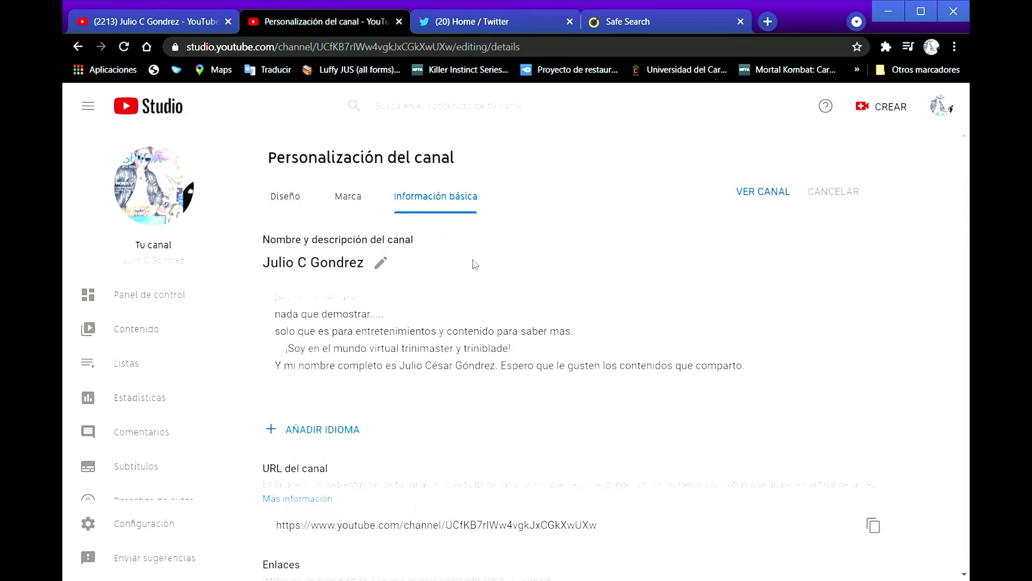
# Review the channel's description, URL, existing links, banner link setting and contact information.
pyautogui.scroll(-6, 548, 406)
pyautogui.scroll(-1, 549, 406)
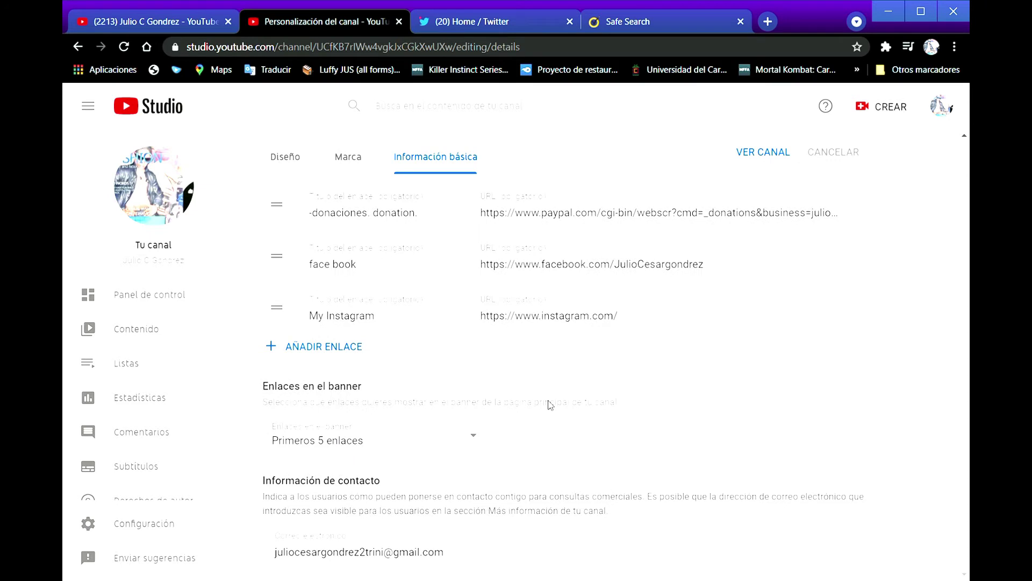
pyautogui.scroll(4, 550, 405)
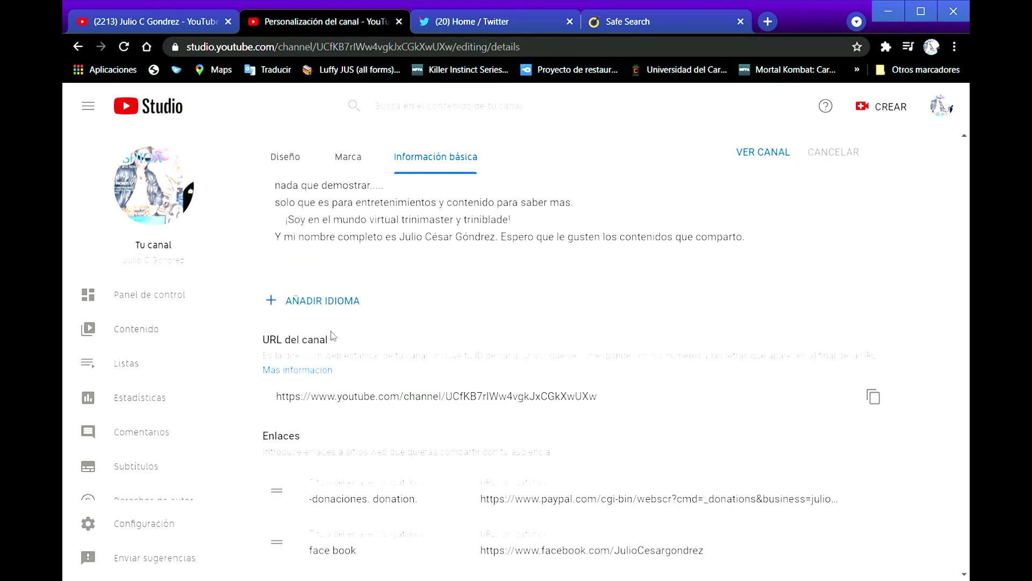
pyautogui.scroll(2, 301, 283)
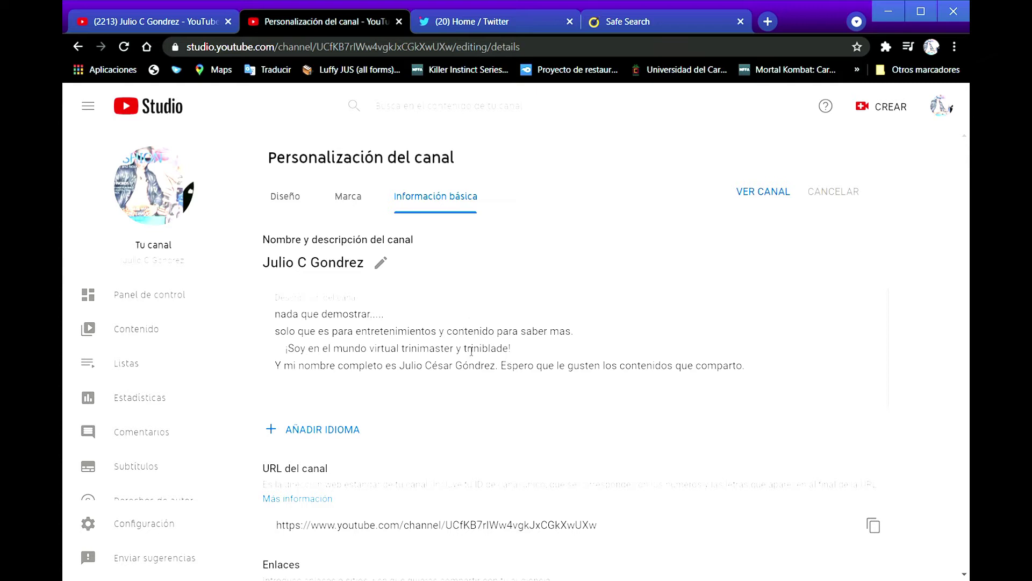
pyautogui.scroll(-1, 494, 408)
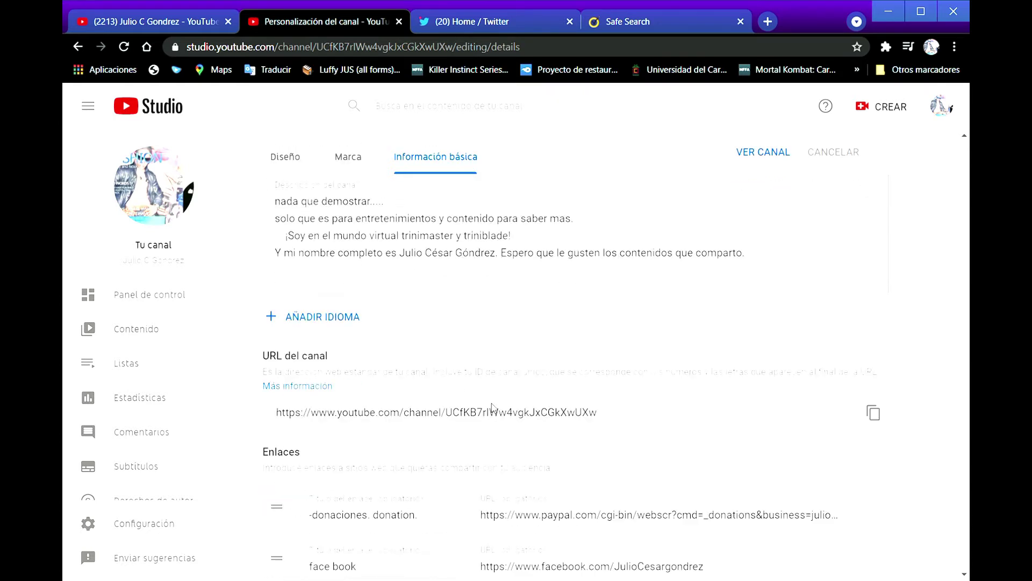
pyautogui.scroll(-1, 494, 409)
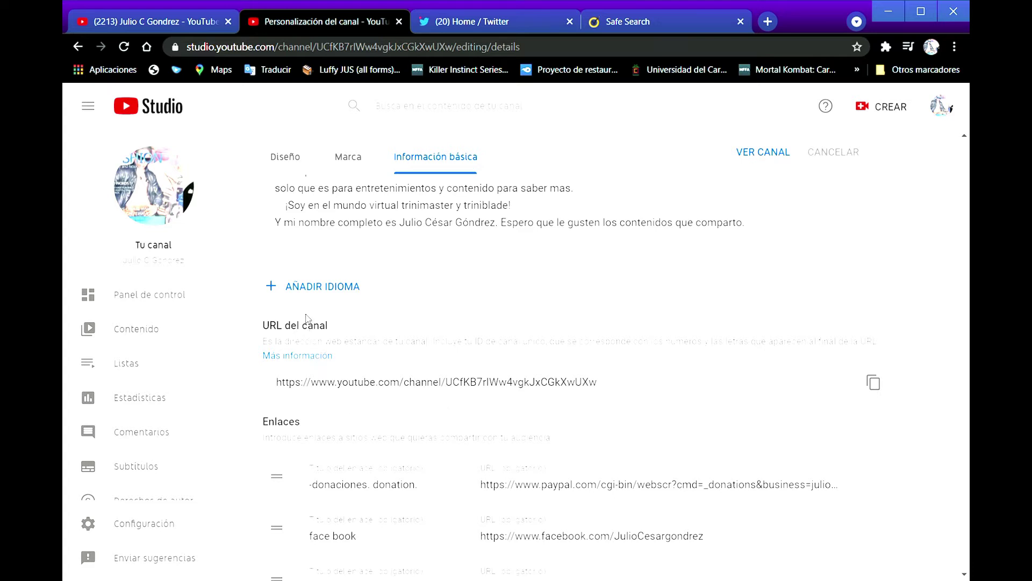
pyautogui.scroll(-1, 404, 420)
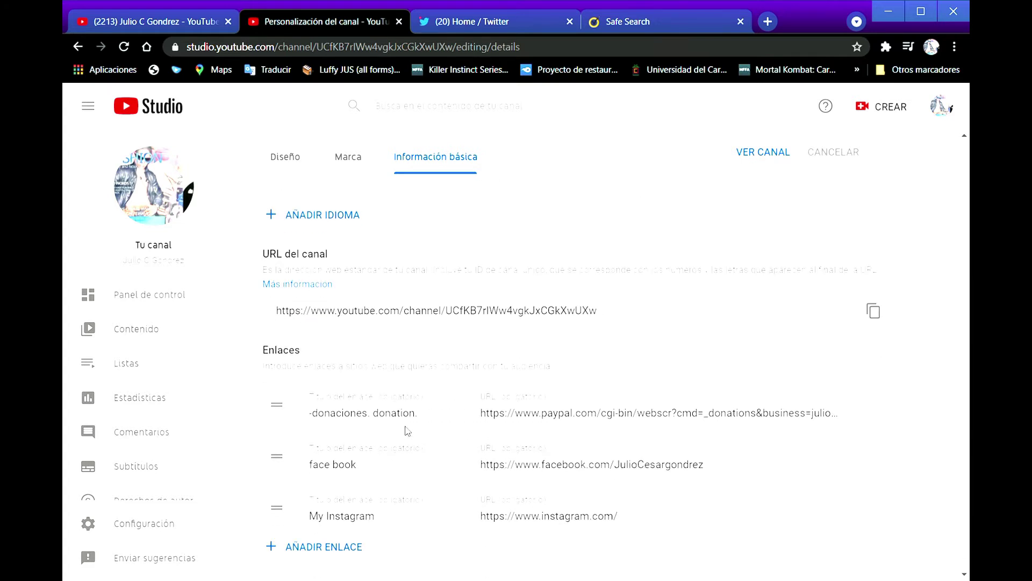
pyautogui.scroll(-3, 408, 430)
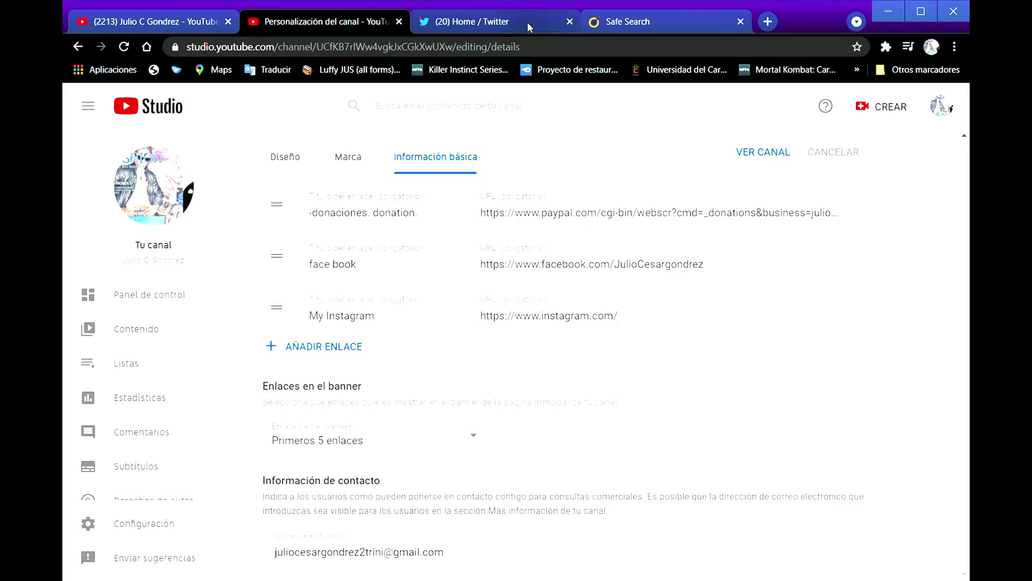
pyautogui.click(337, 352)
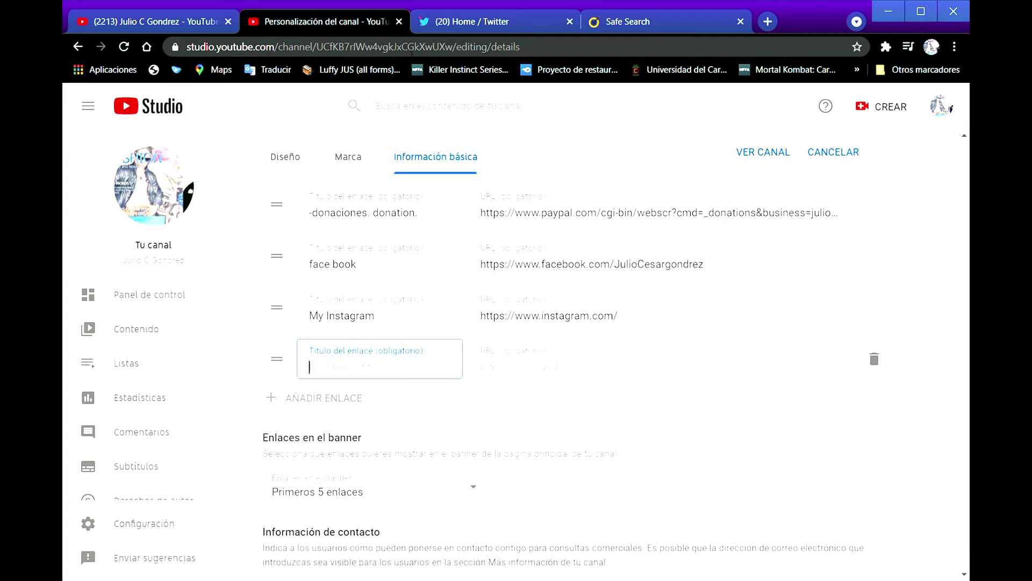
pyautogui.click(510, 18)
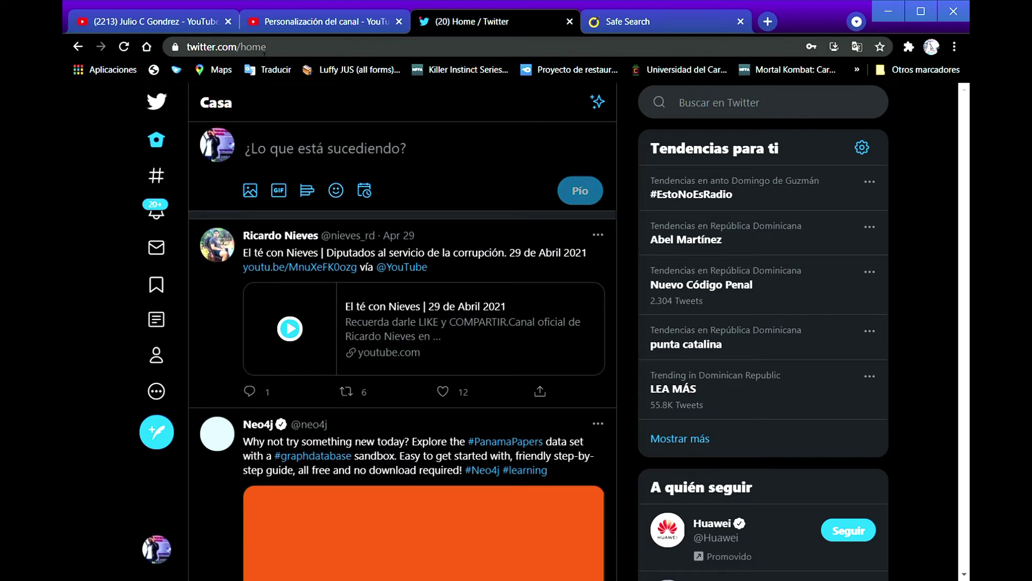
pyautogui.moveTo(269, 48); pyautogui.dragTo(188, 47)
pyautogui.hotkey('ctrl', 'c')
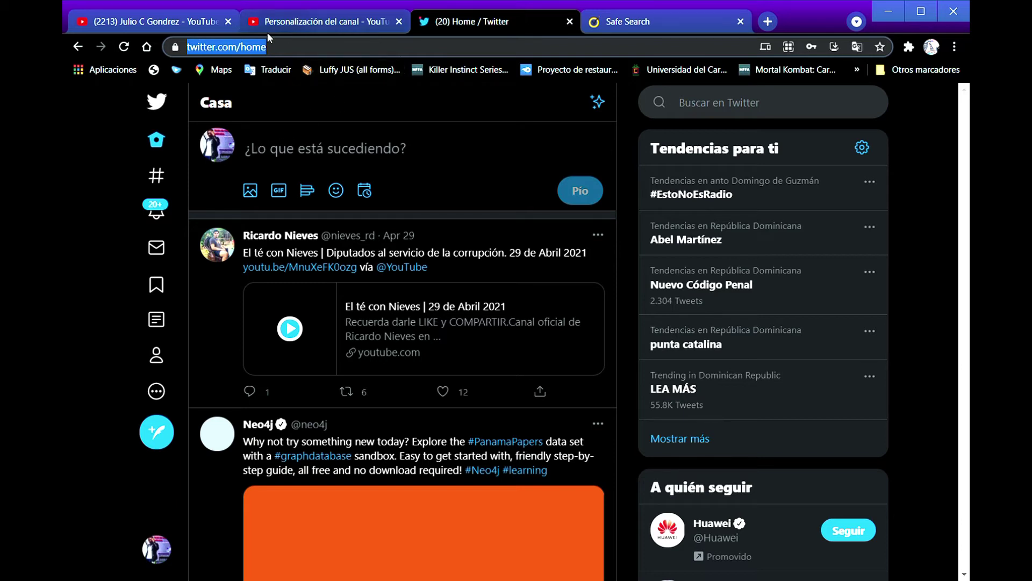
pyautogui.click(293, 21)
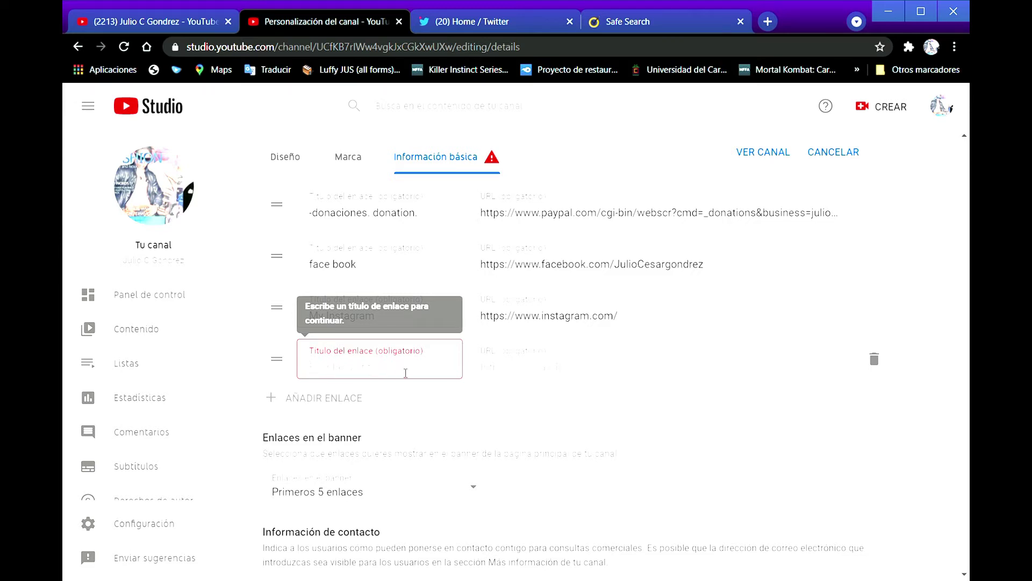
pyautogui.click(500, 370)
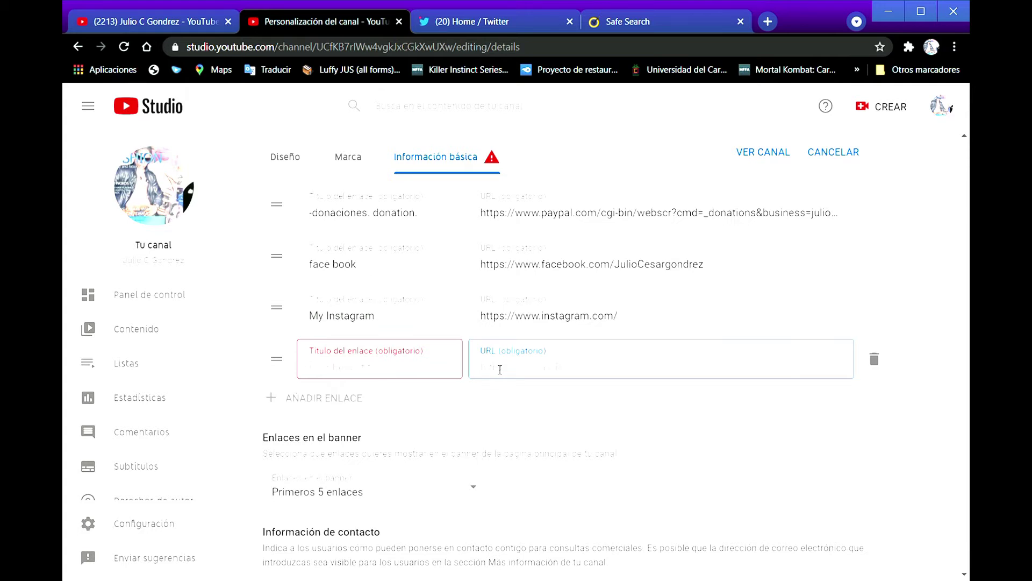
pyautogui.hotkey('ctrl', 'v')
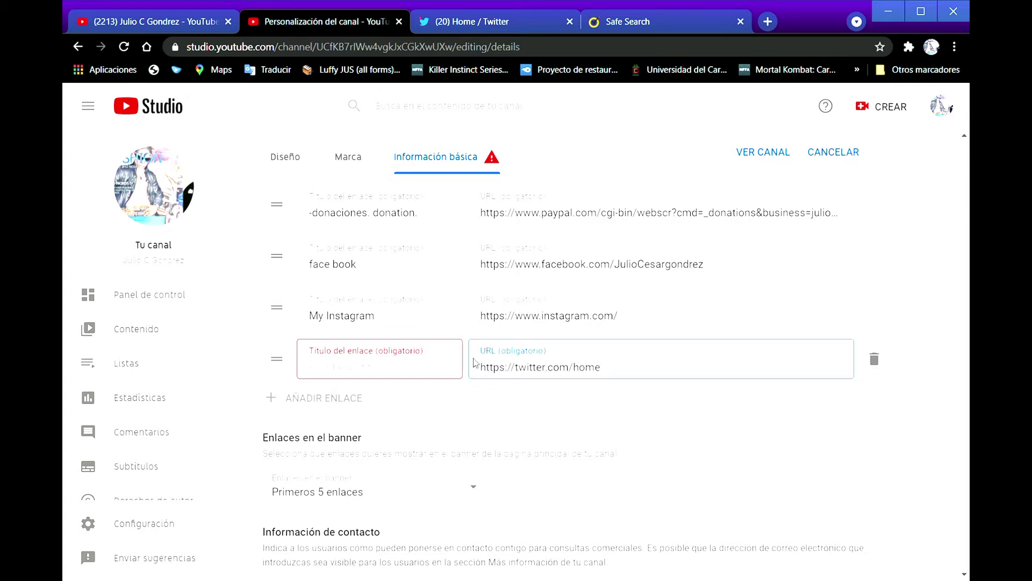
# Title the new Twitter link "My twitter" and publish the channel changes.
pyautogui.click(350, 376)
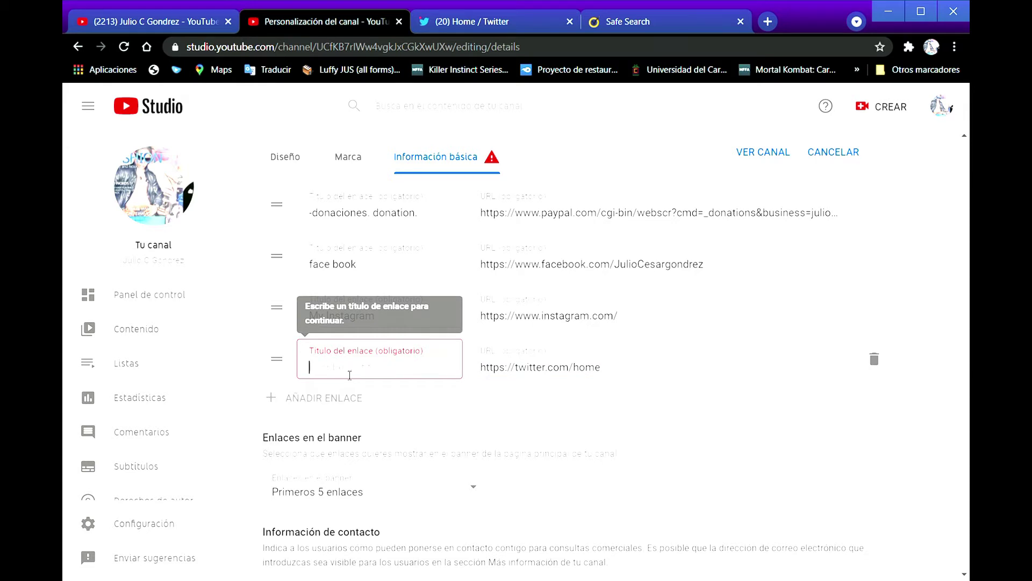
pyautogui.write('My t')
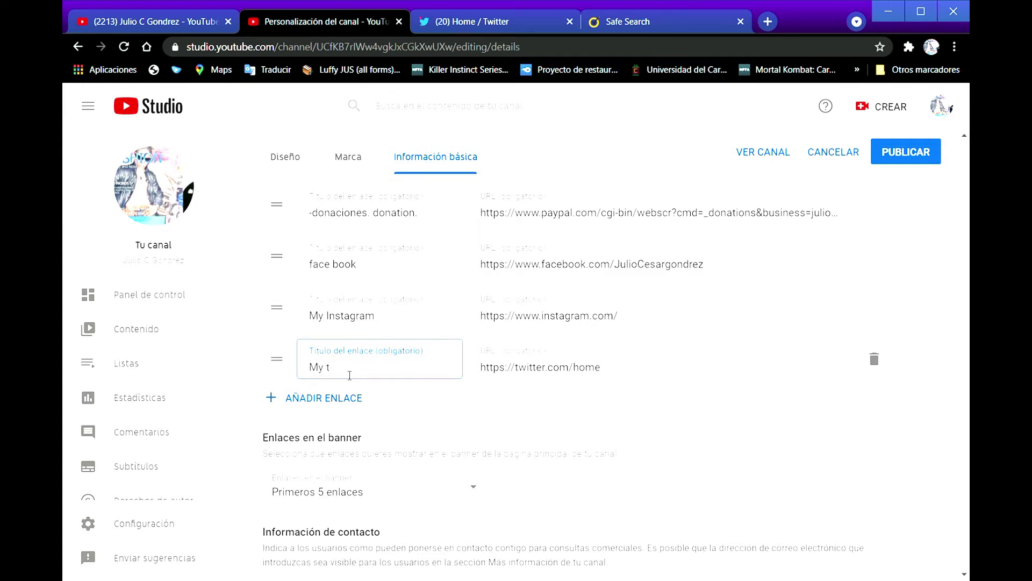
pyautogui.write('witter')
pyautogui.click(912, 158)
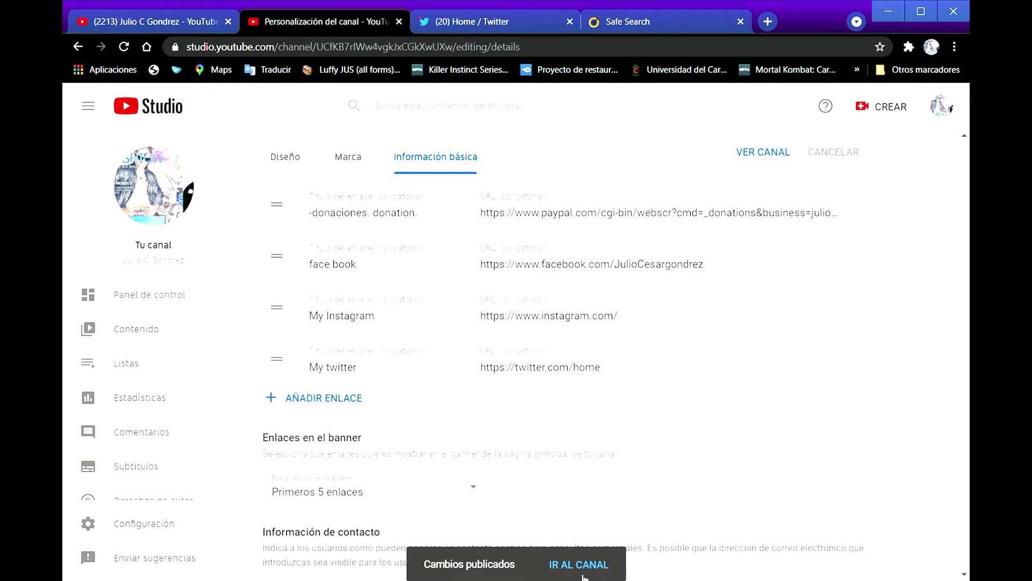
# Compare the links on the channel page's banner with the published link list in the channel's basic information.
pyautogui.click(153, 23)
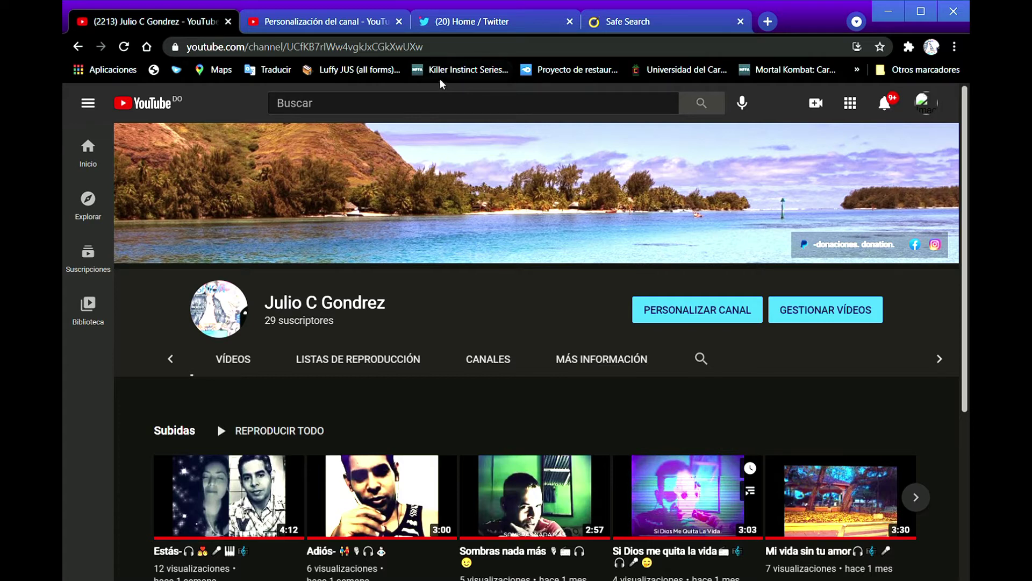
pyautogui.click(318, 24)
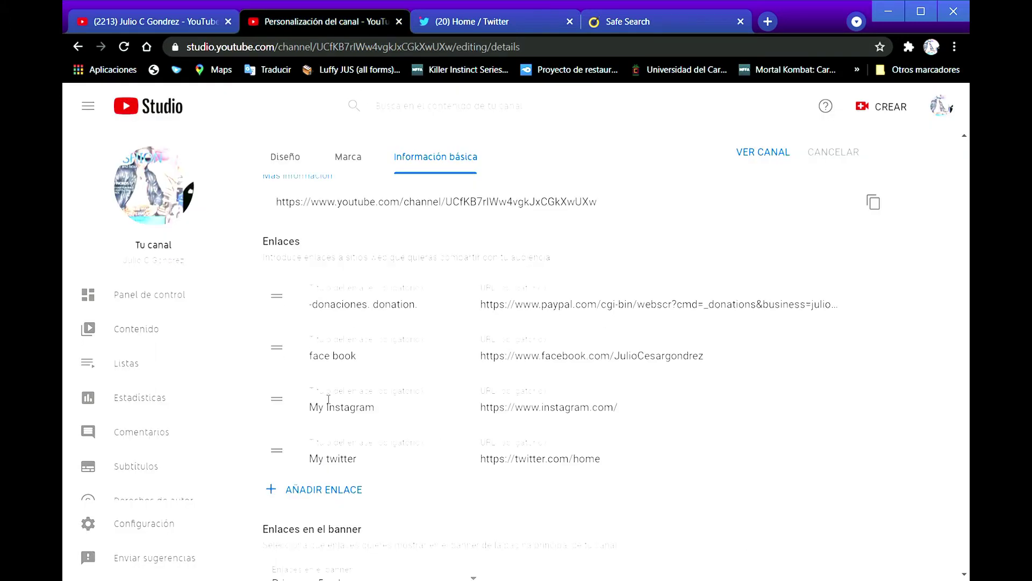
pyautogui.click(166, 24)
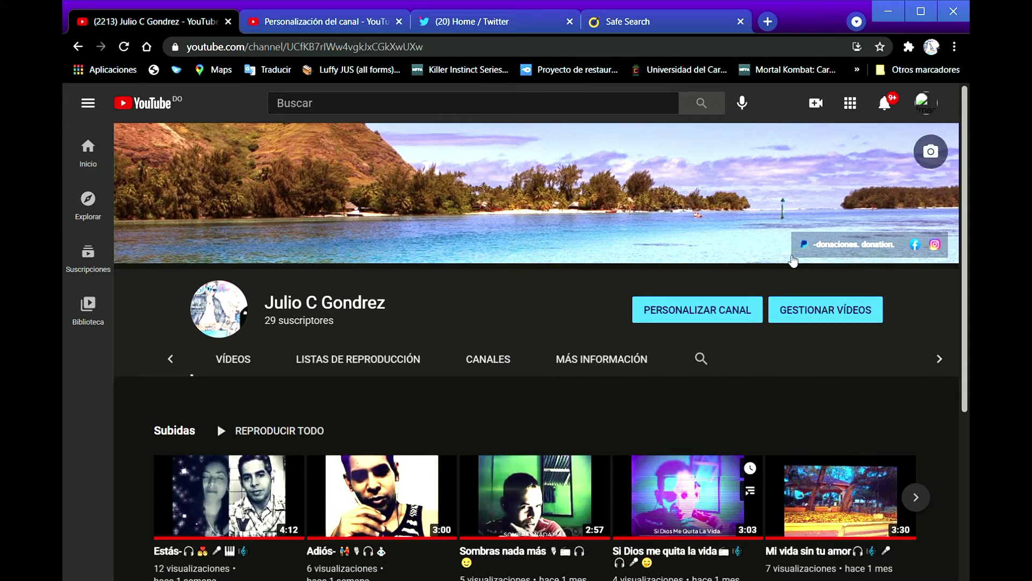
pyautogui.scroll(-5, 726, 249)
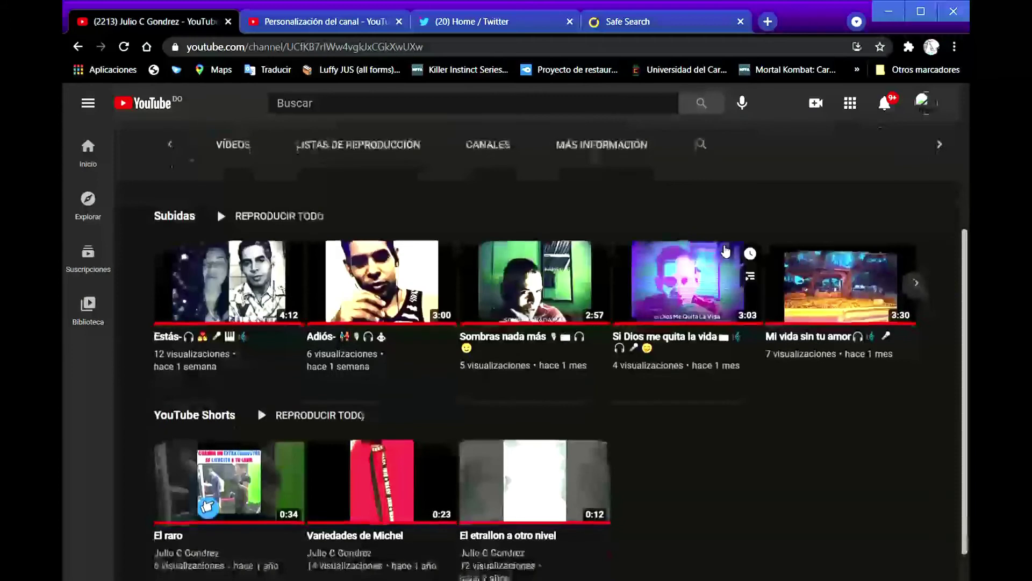
pyautogui.scroll(5, 726, 251)
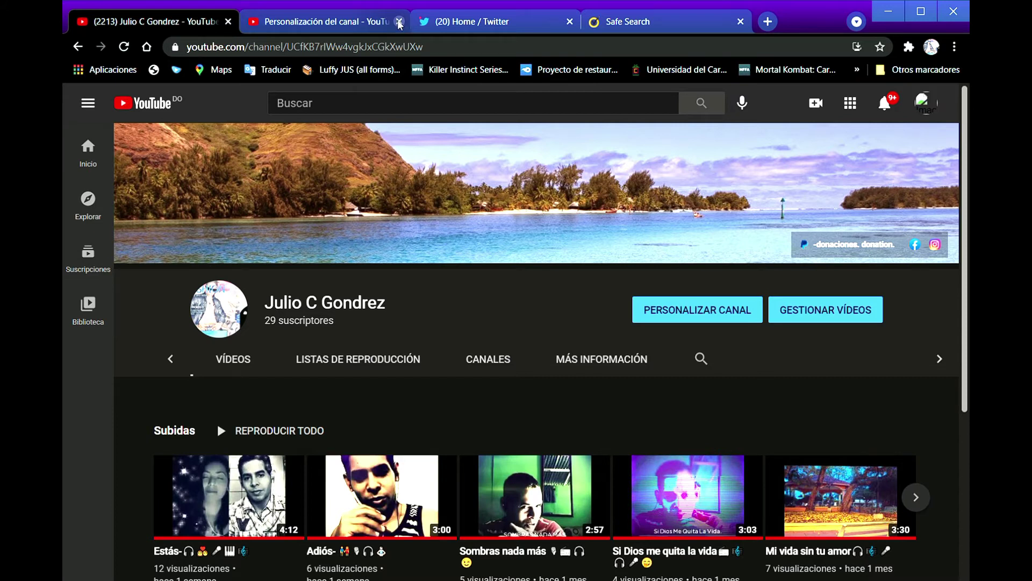
pyautogui.click(354, 22)
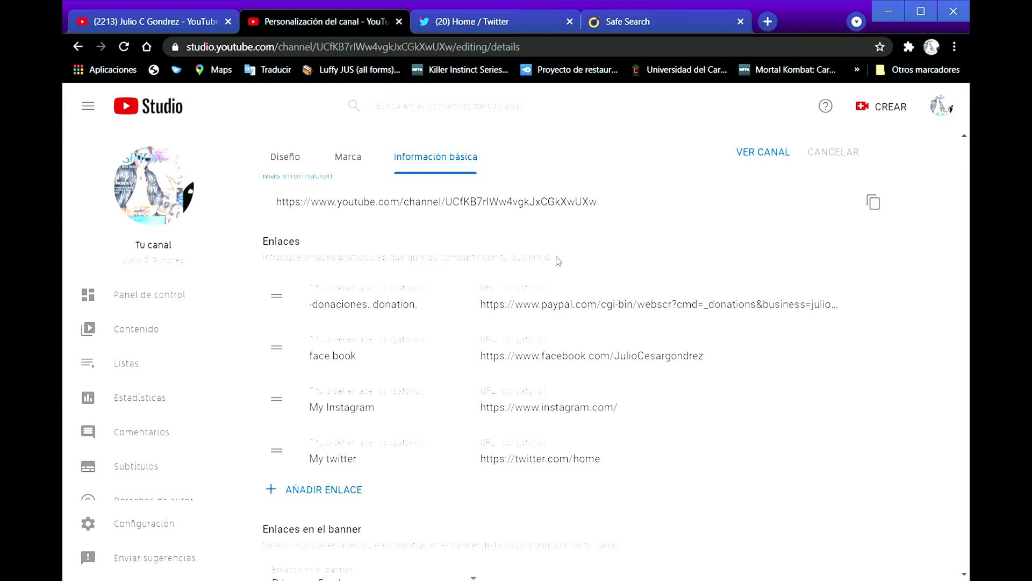
pyautogui.scroll(-3, 557, 260)
pyautogui.scroll(1, 557, 260)
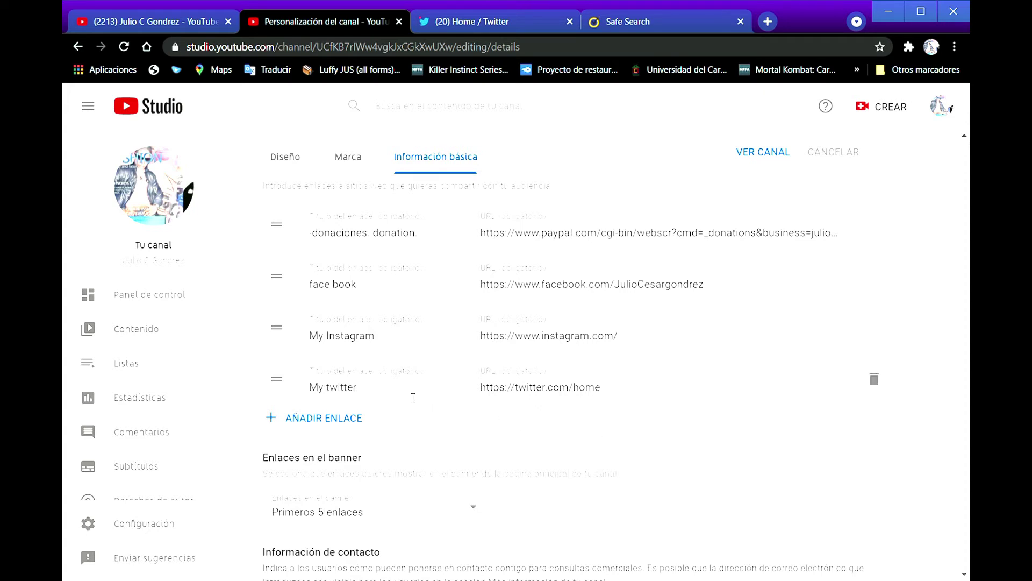
pyautogui.scroll(7, 413, 397)
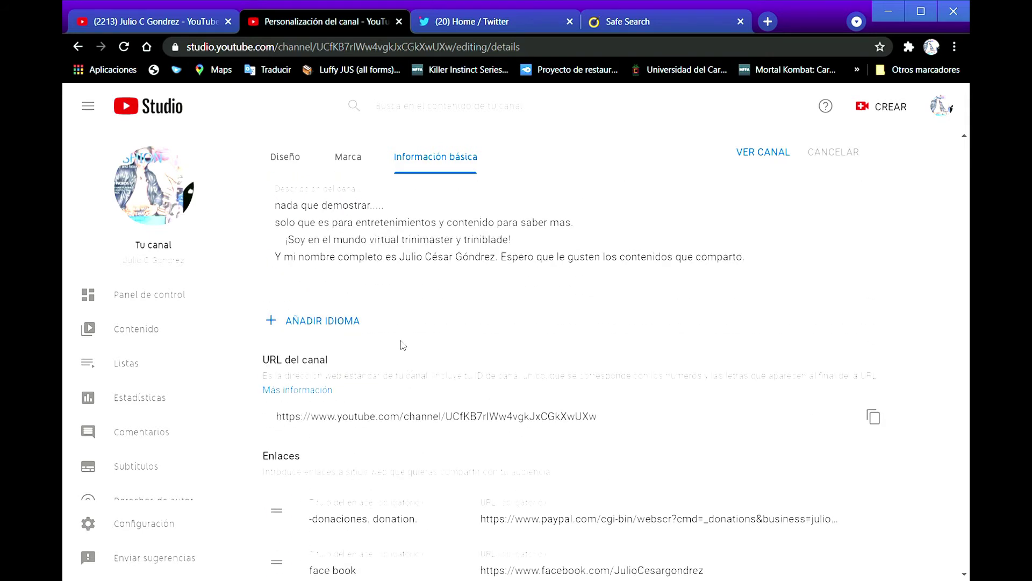
# Sign out of the Twitter account and close its page, returning to the channel customization page.
pyautogui.click(528, 16)
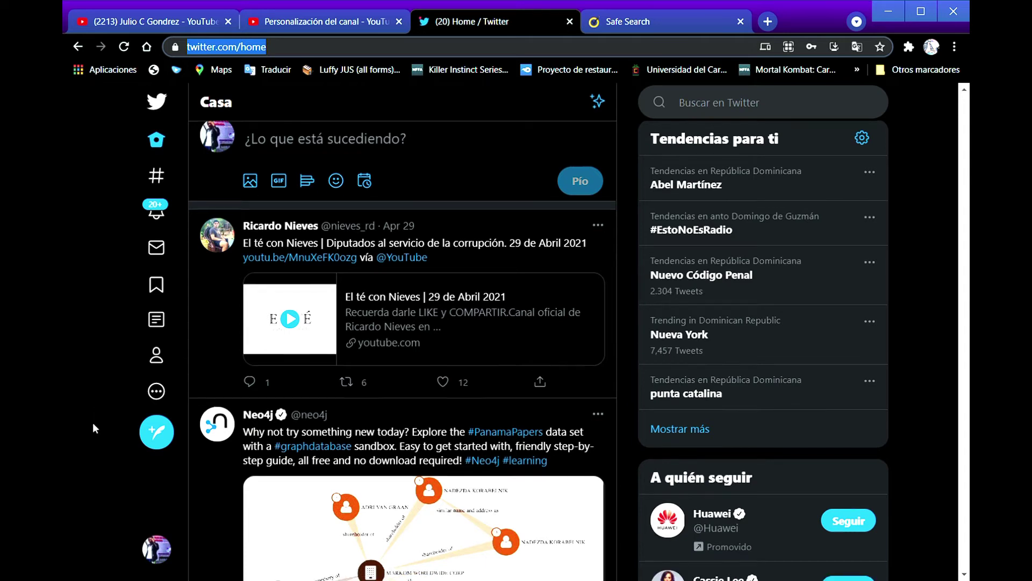
pyautogui.scroll(-10, 93, 421)
pyautogui.click(168, 551)
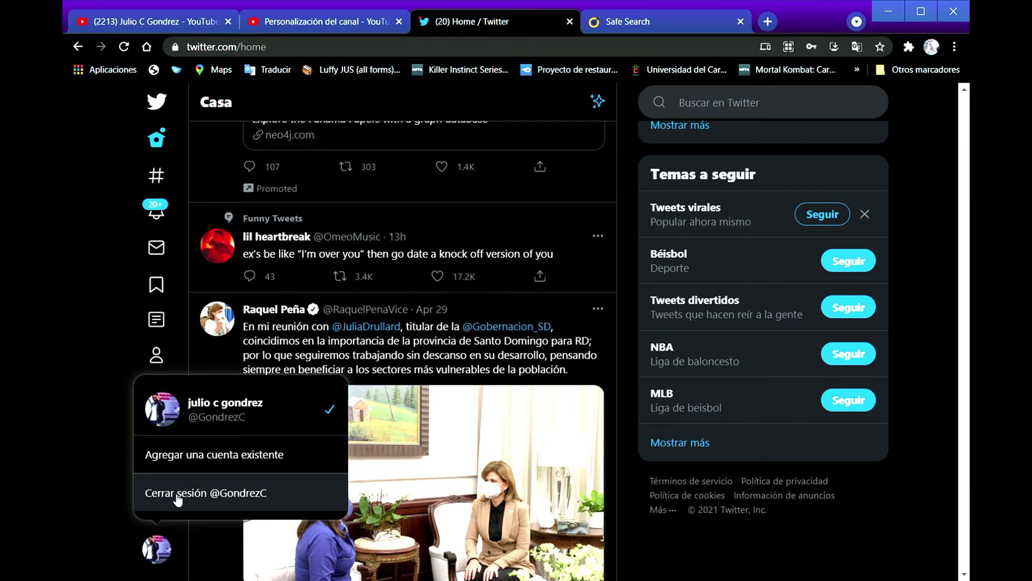
pyautogui.click(178, 494)
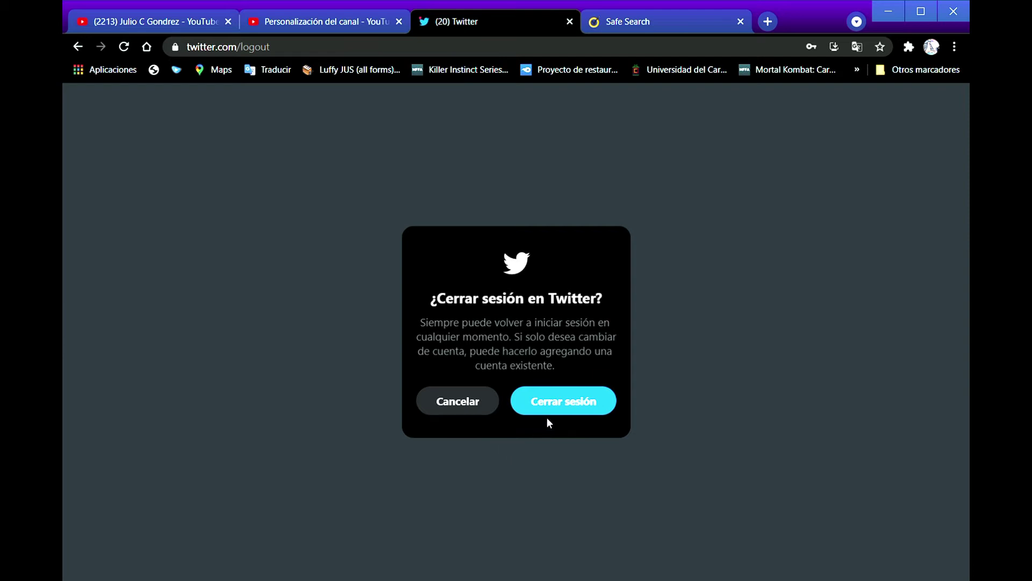
pyautogui.click(551, 405)
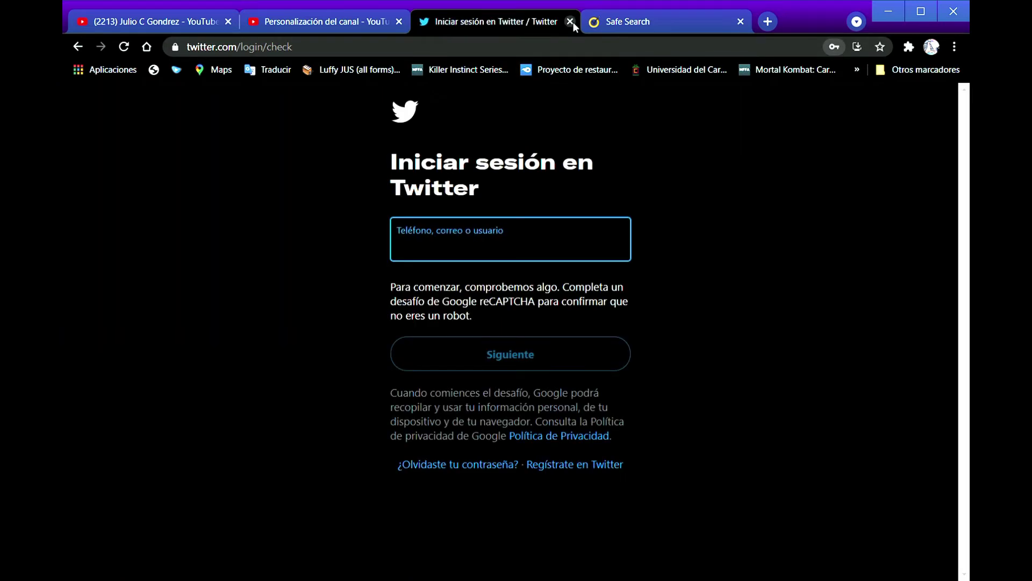
pyautogui.click(571, 22)
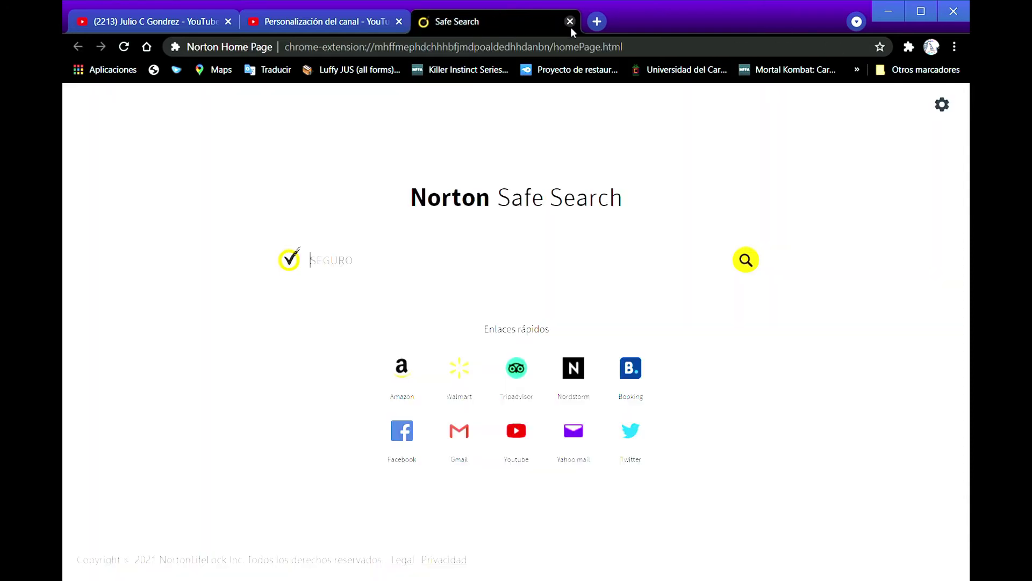
pyautogui.click(302, 21)
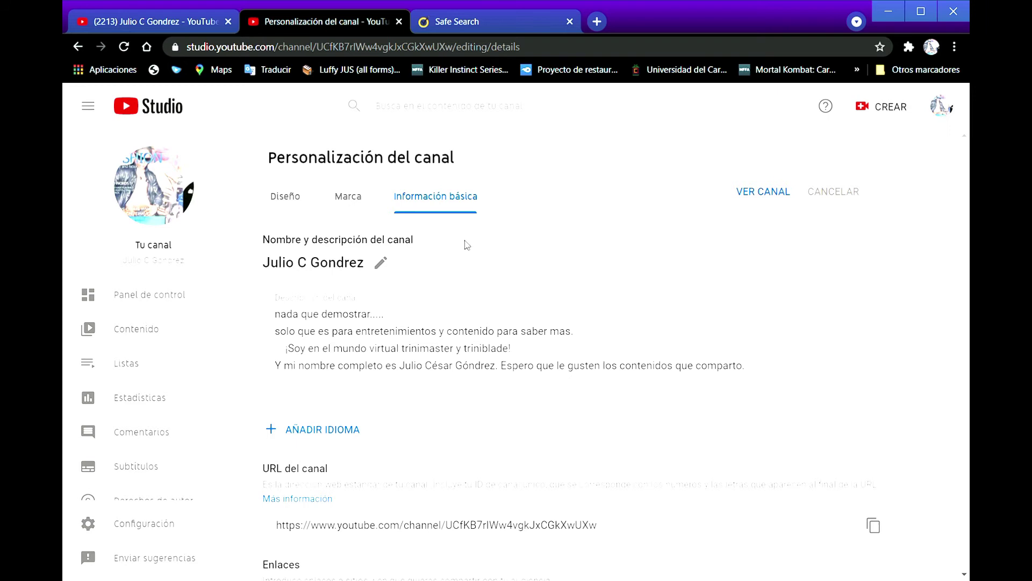
# Review the saved links in the channel's basic information and close the channel customization page.
pyautogui.scroll(-8, 584, 385)
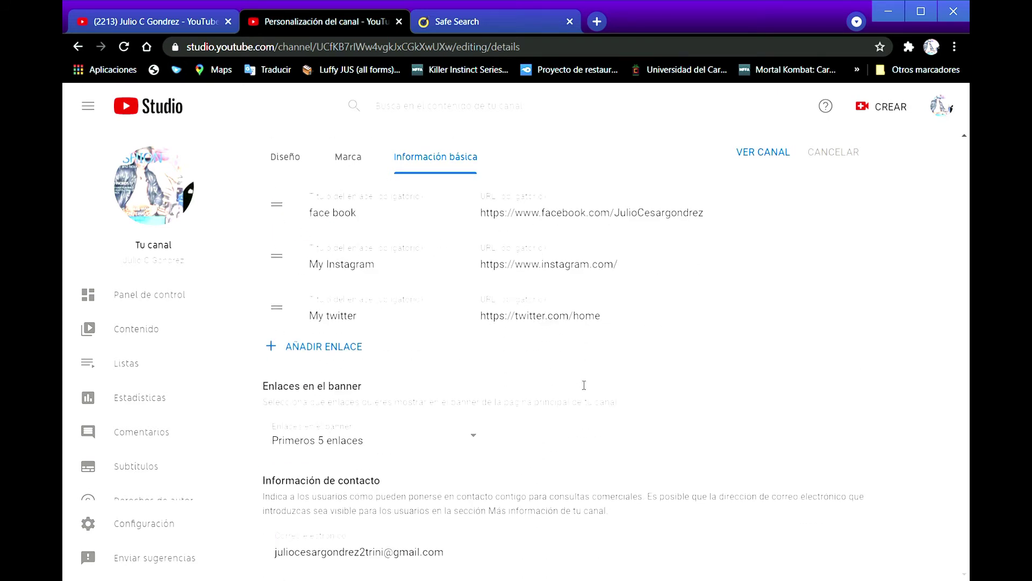
pyautogui.scroll(8, 584, 385)
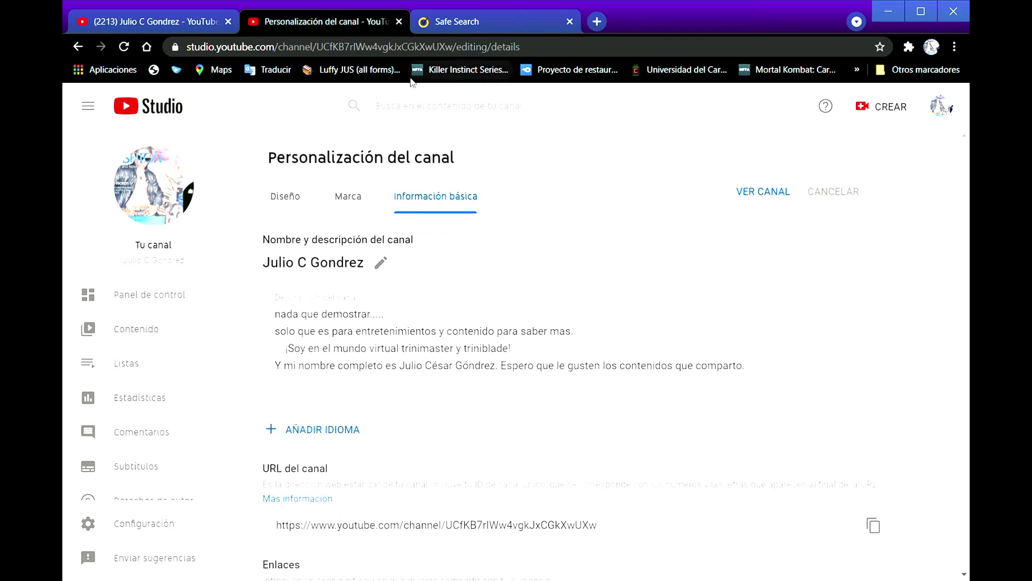
pyautogui.click(398, 22)
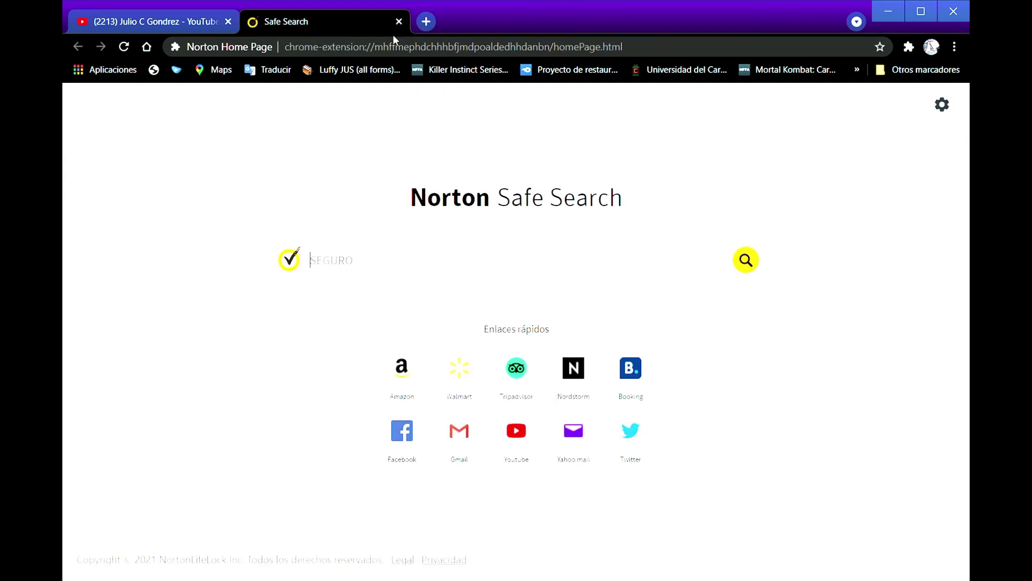
# Reload the channel page by going through the YouTube home page and the account's own channel entry to check the banner links.
pyautogui.click(154, 19)
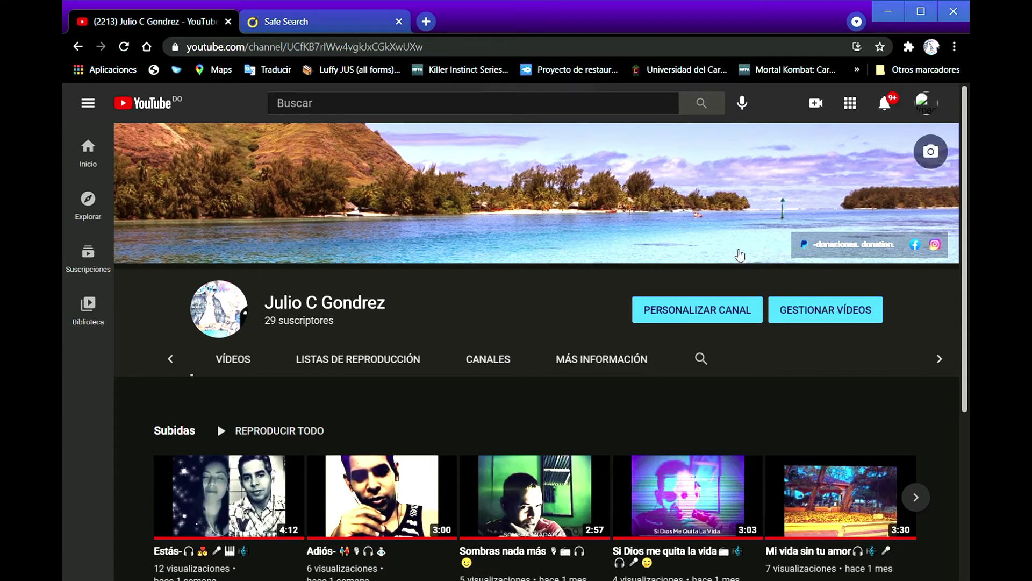
pyautogui.scroll(-1, 741, 255)
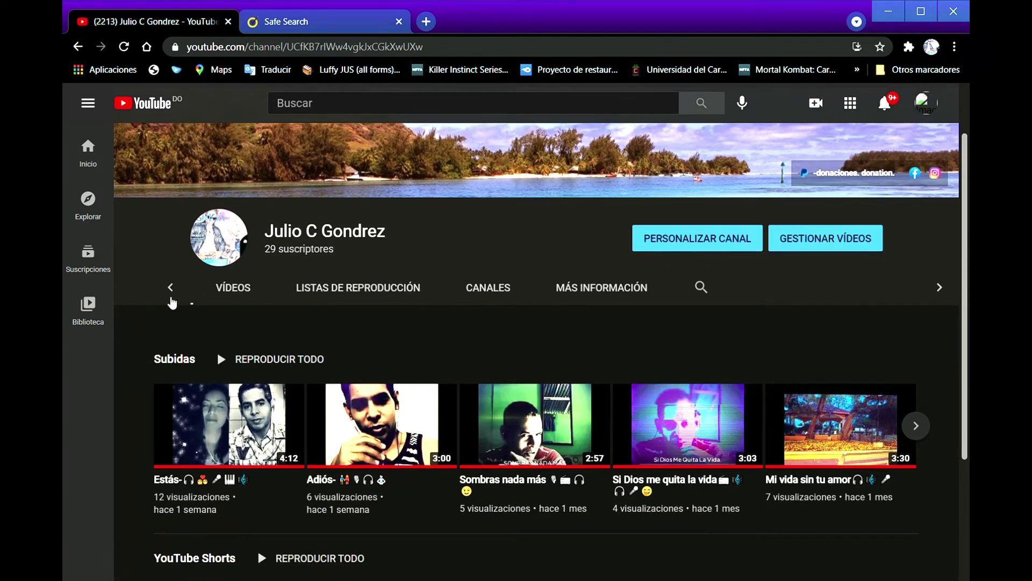
pyautogui.click(171, 289)
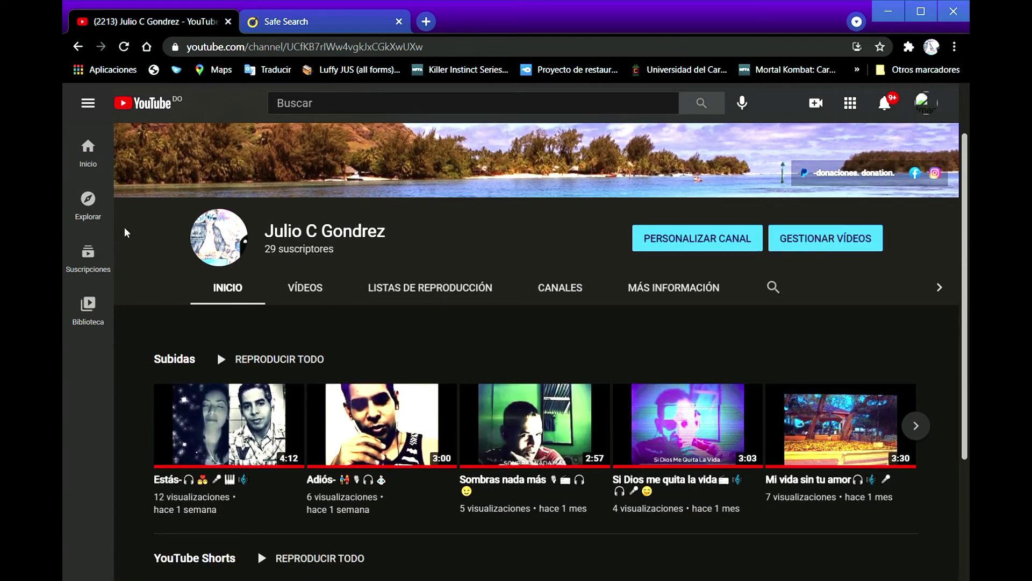
pyautogui.click(88, 149)
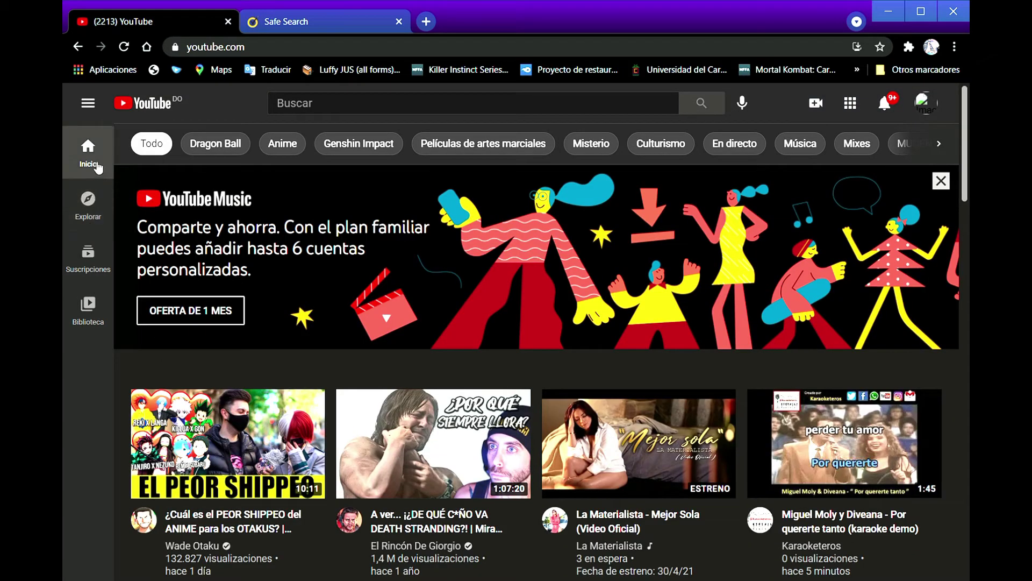
pyautogui.click(926, 103)
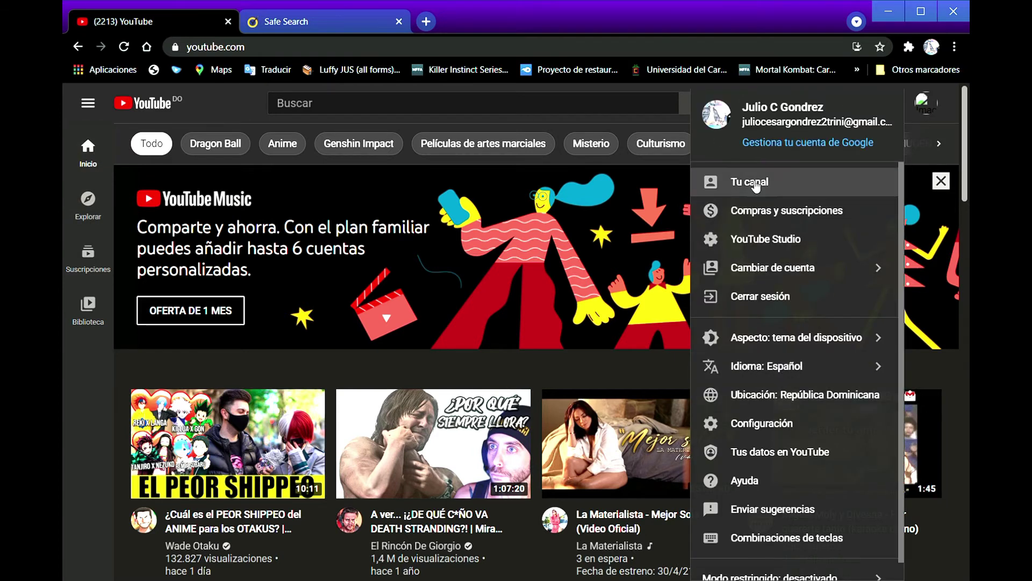
pyautogui.scroll(-1, 758, 226)
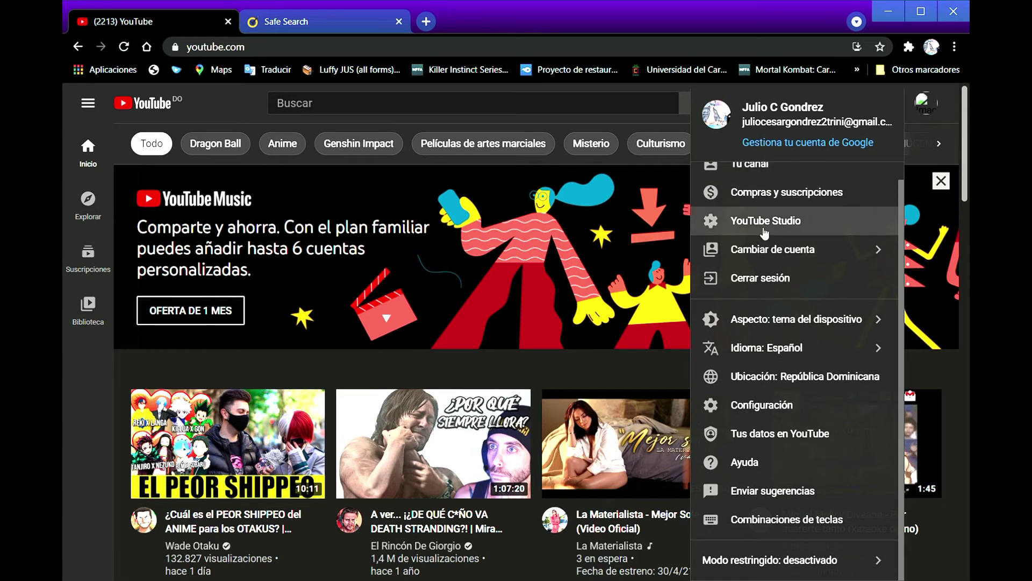
pyautogui.scroll(1, 761, 224)
pyautogui.click(760, 183)
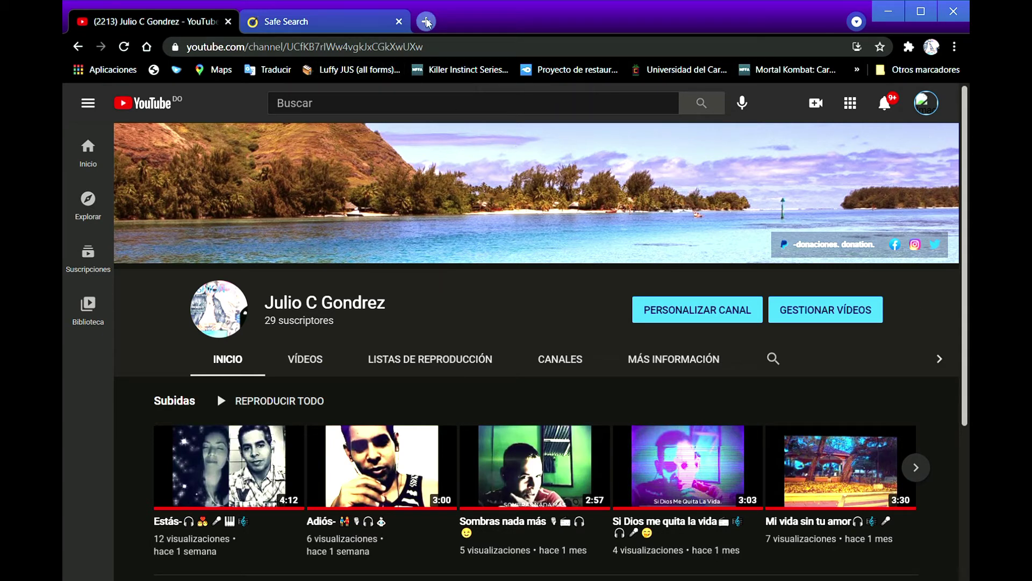
# Search the web for "tiktok" from the Norton Safe Search page.
pyautogui.click(374, 25)
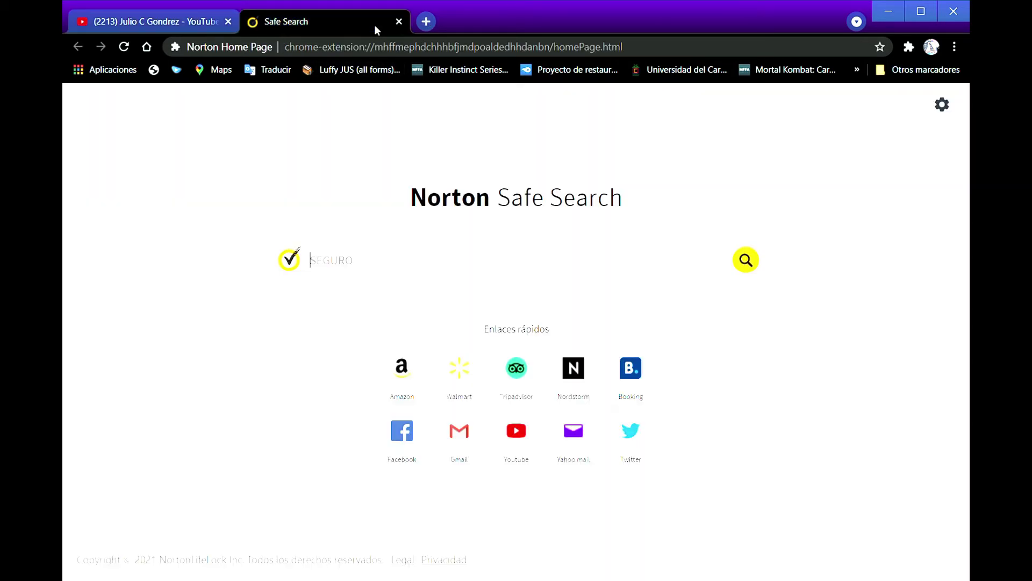
pyautogui.click(426, 22)
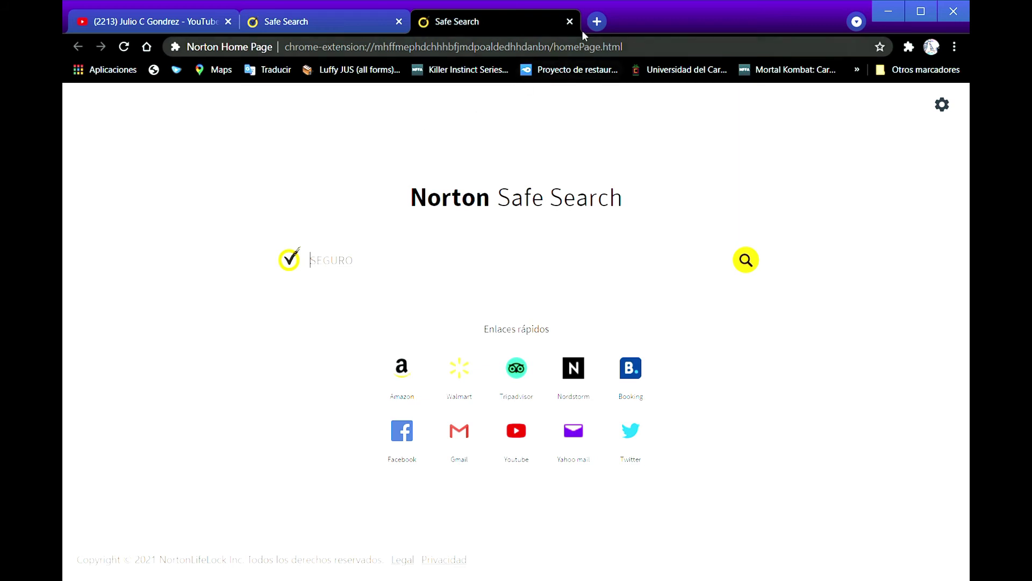
pyautogui.click(535, 35)
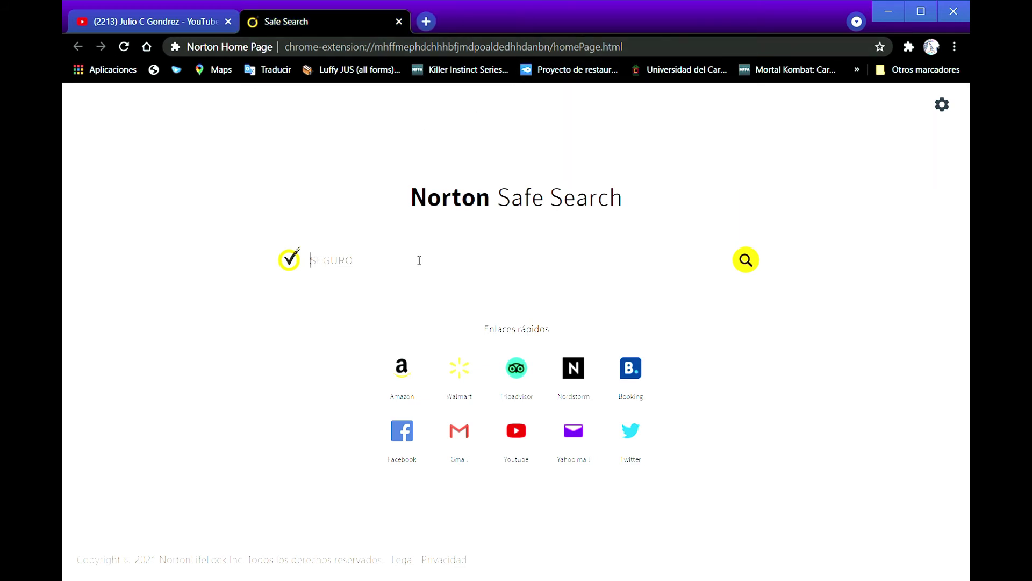
pyautogui.write('ti')
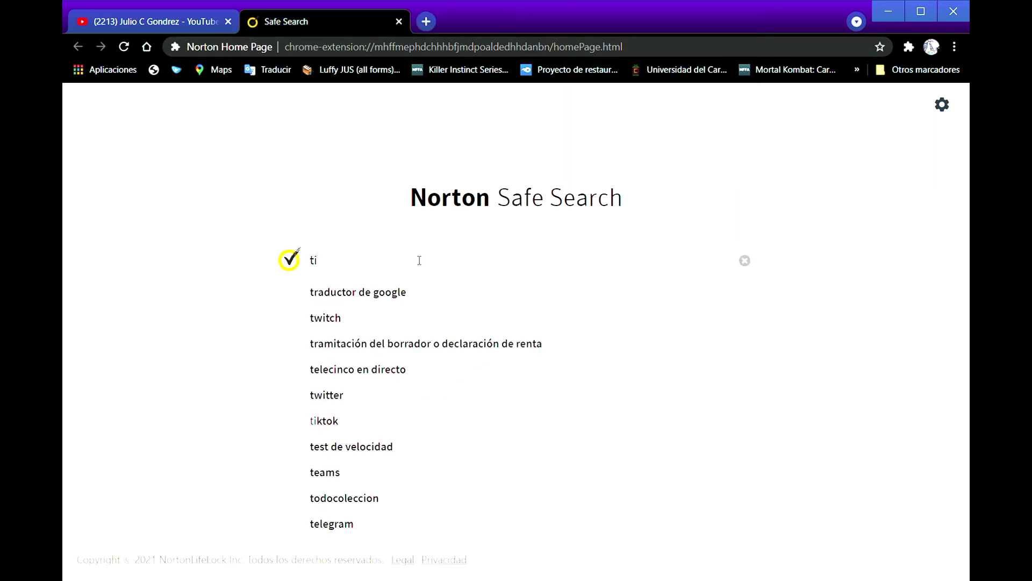
pyautogui.click(340, 421)
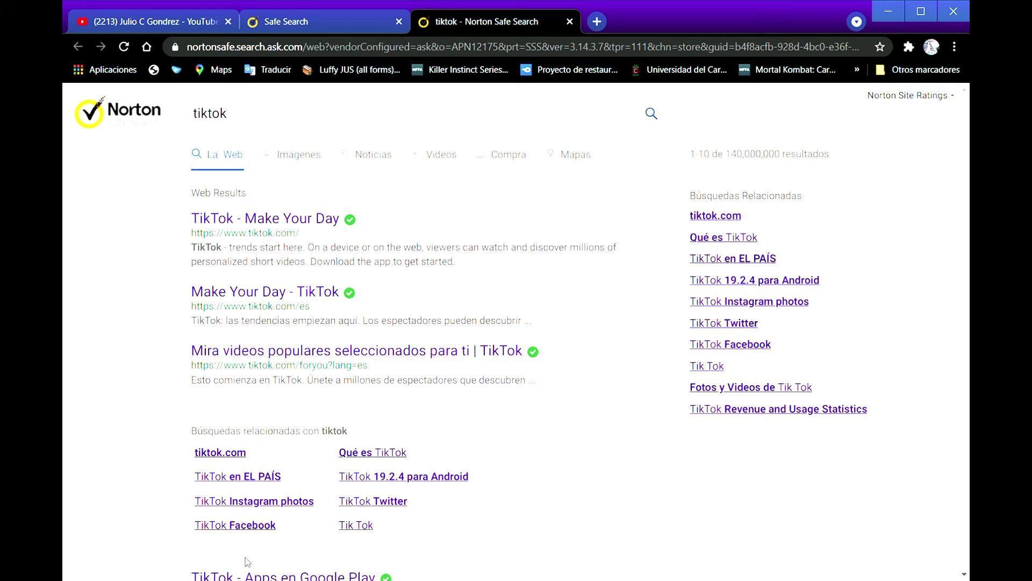
# Open TikTok's Facebook page through the related search "TikTok Facebook" and dismiss the cross-app messaging notice.
pyautogui.click(243, 458)
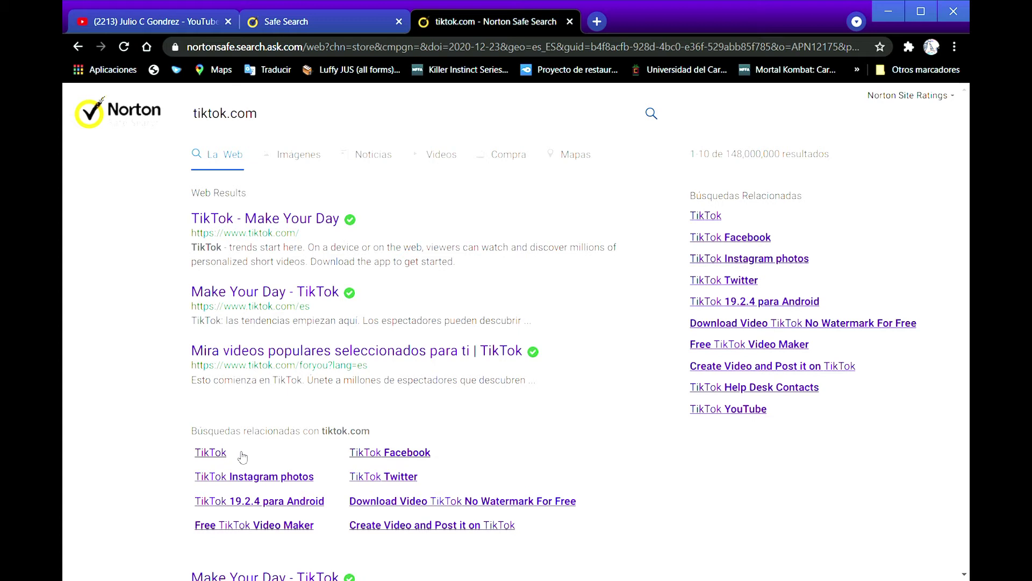
pyautogui.click(404, 460)
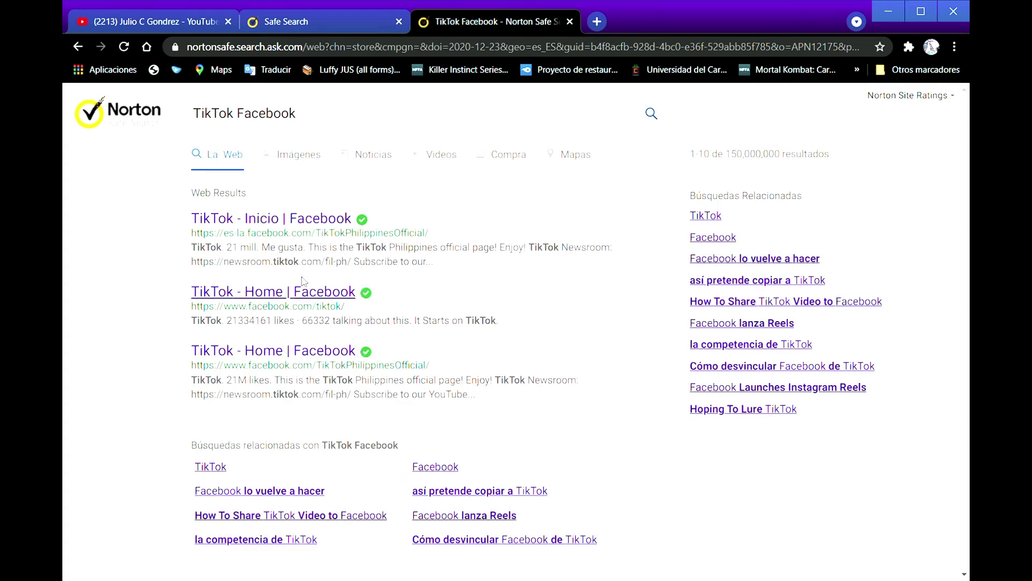
pyautogui.click(263, 220)
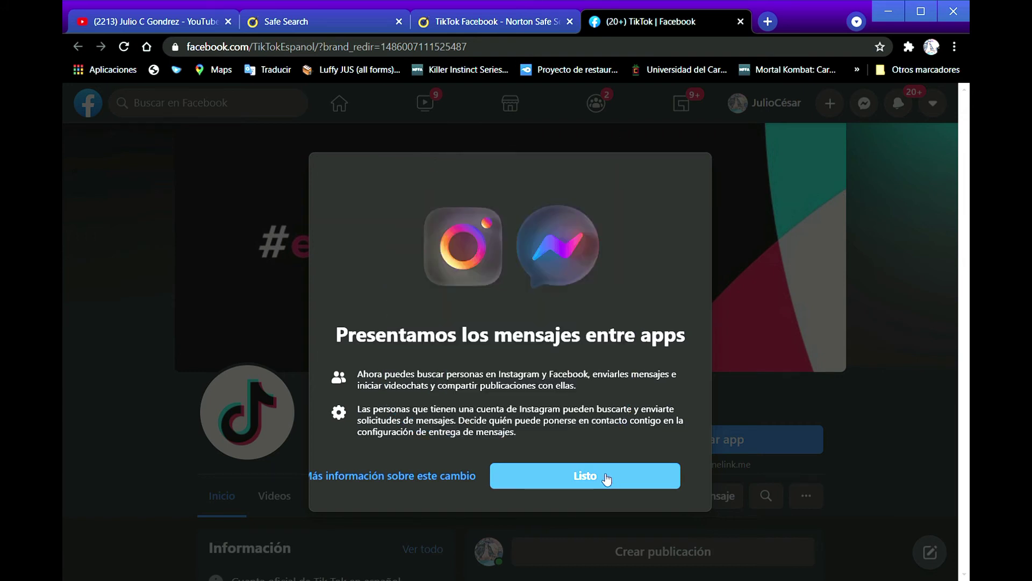
pyautogui.click(607, 479)
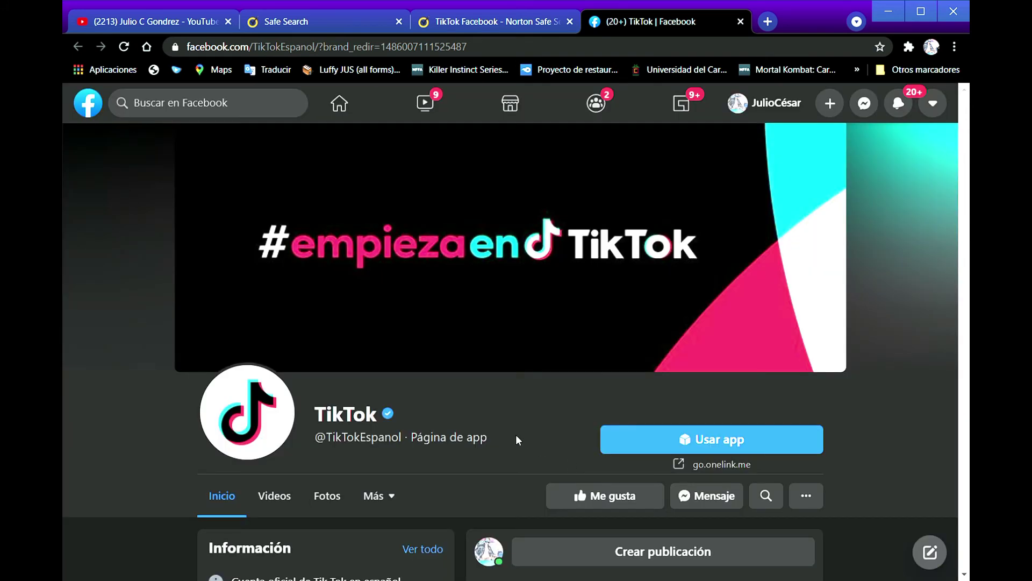
# Look through the information, photos and posts on TikTok's Facebook page.
pyautogui.scroll(-1, 516, 439)
pyautogui.scroll(-1, 517, 437)
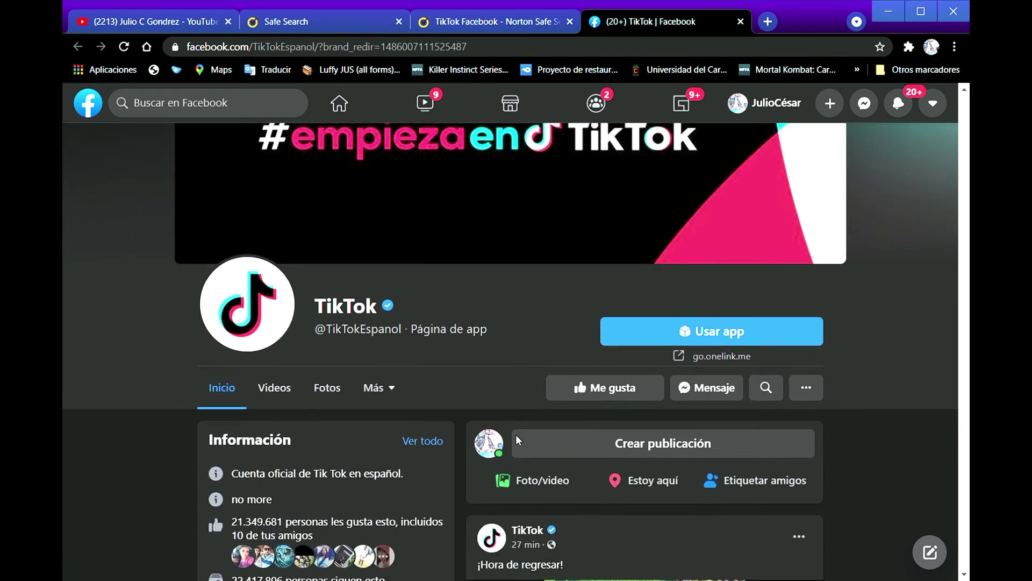
pyautogui.scroll(-2, 520, 440)
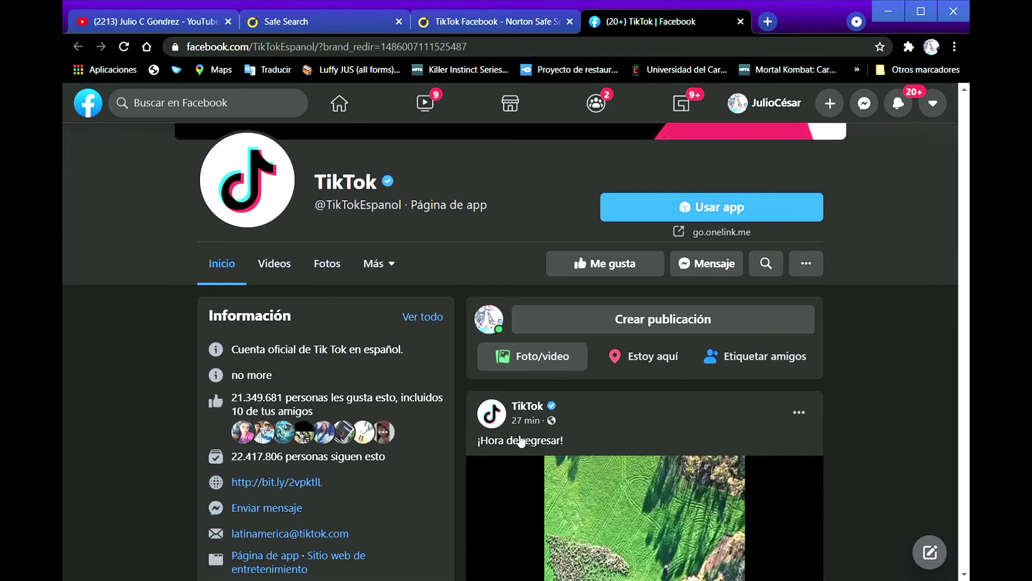
pyautogui.scroll(-2, 521, 441)
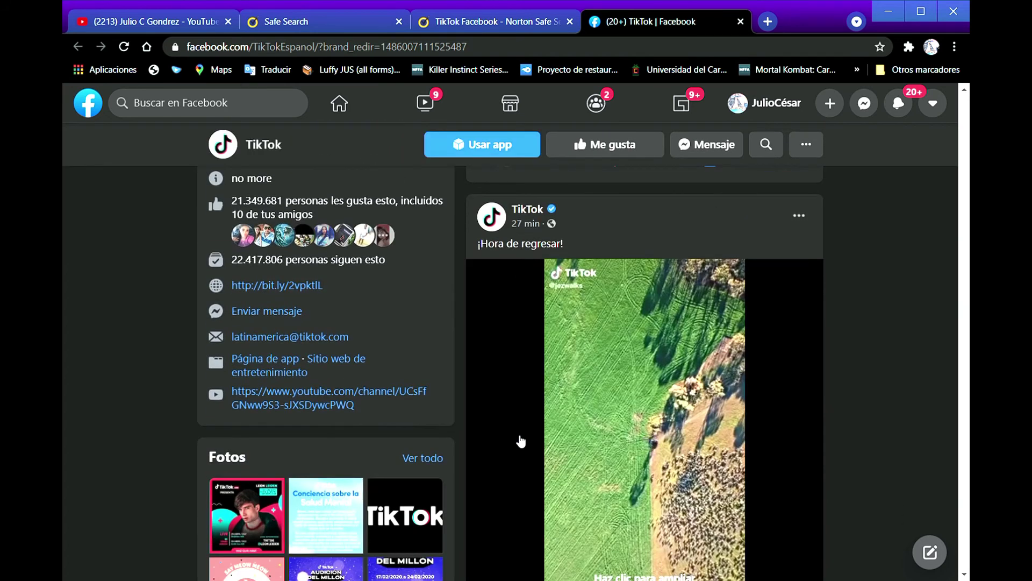
pyautogui.scroll(-2, 520, 441)
pyautogui.scroll(-1, 521, 440)
pyautogui.scroll(-3, 520, 441)
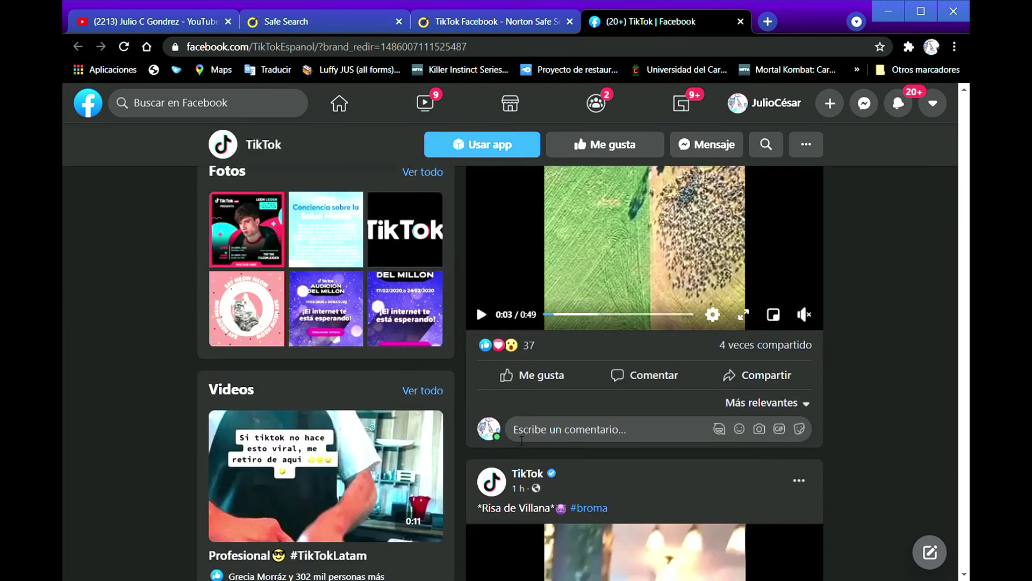
pyautogui.scroll(-5, 520, 441)
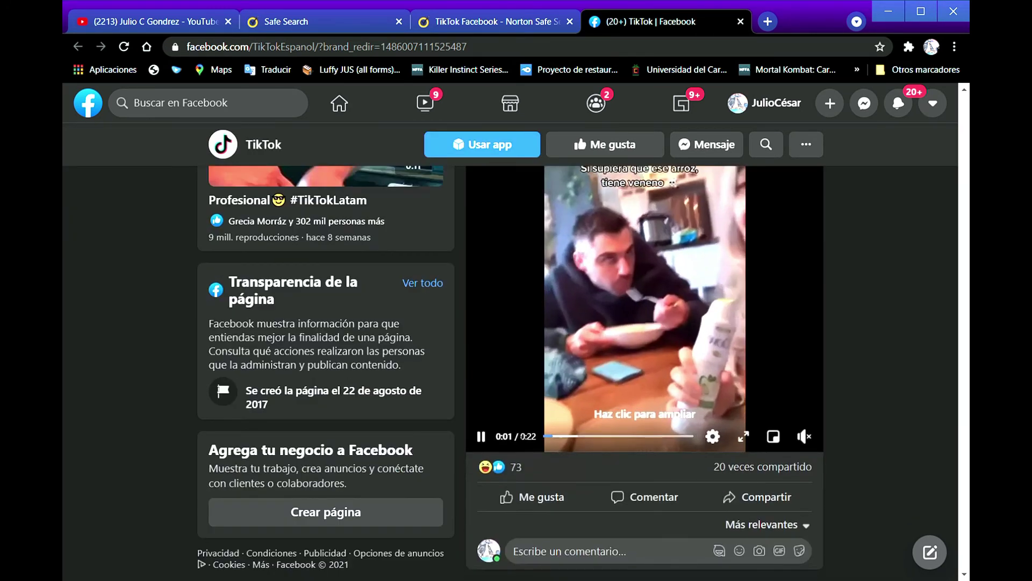
pyautogui.scroll(10, 517, 440)
pyautogui.scroll(7, 517, 439)
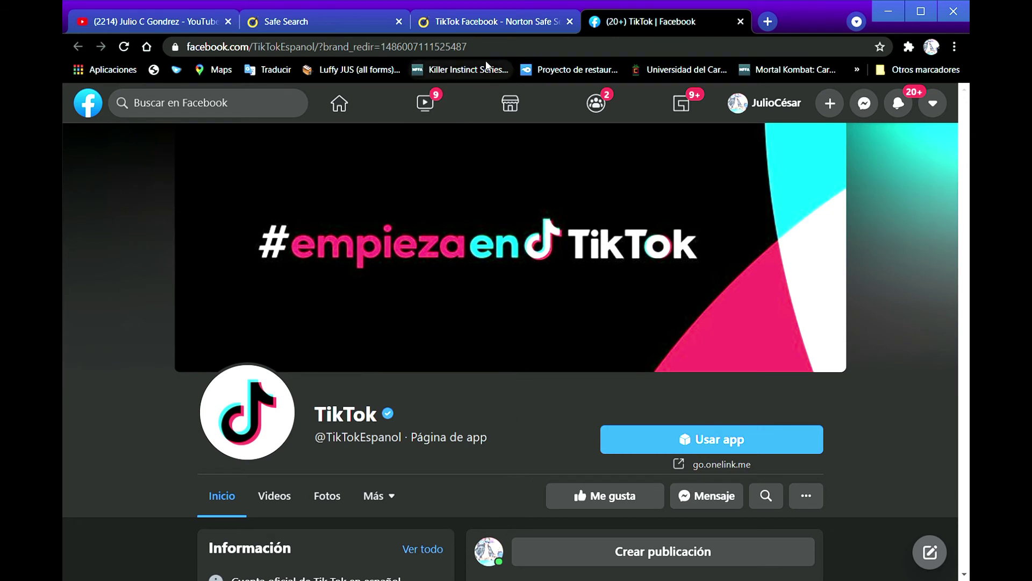
pyautogui.moveTo(492, 52); pyautogui.dragTo(189, 52)
pyautogui.hotkey('ctrl', 'c')
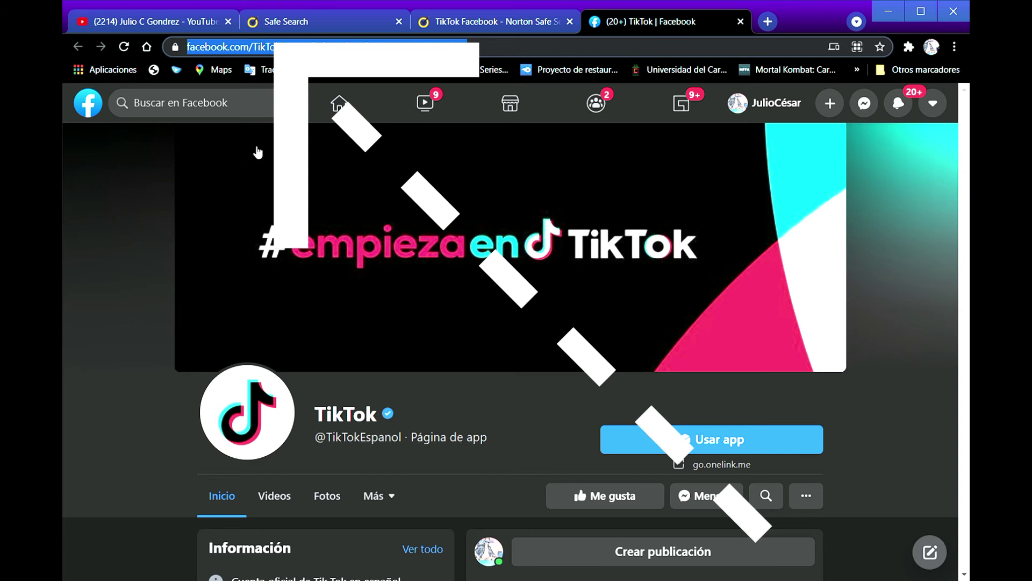
pyautogui.click(201, 23)
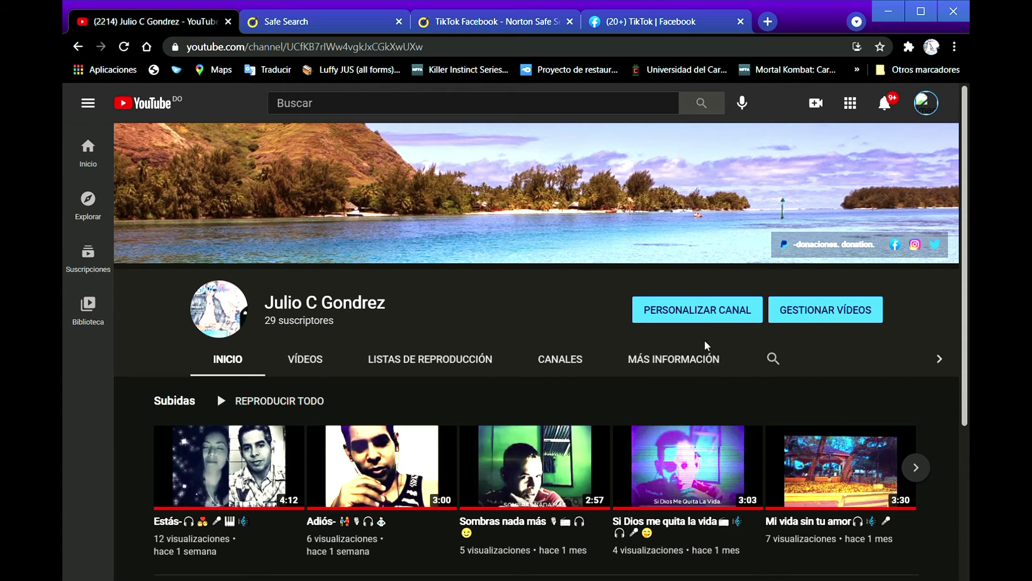
# Check the links listed in the channel's "Más información" section.
pyautogui.click(706, 365)
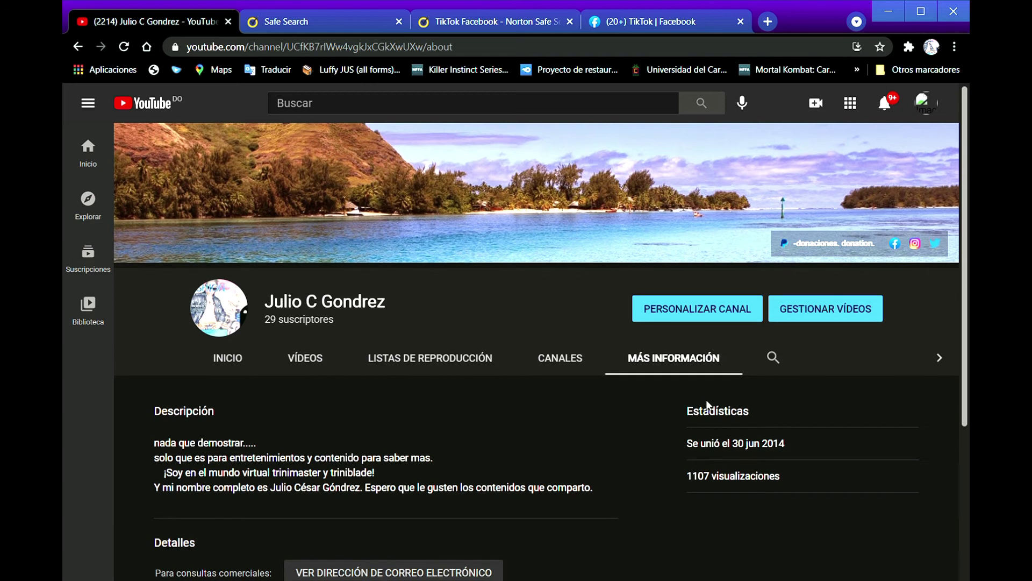
pyautogui.scroll(-4, 706, 399)
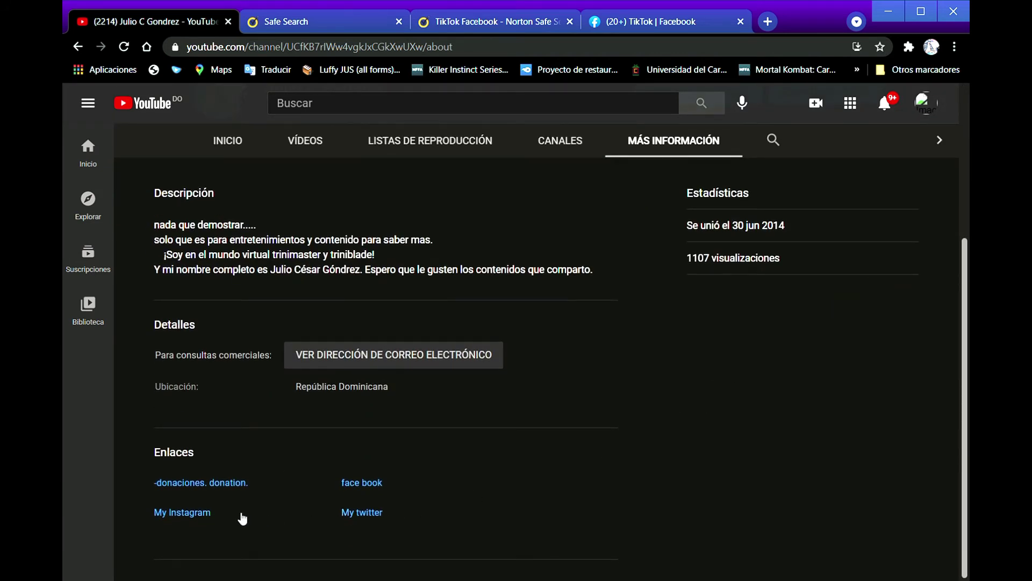
pyautogui.scroll(4, 652, 385)
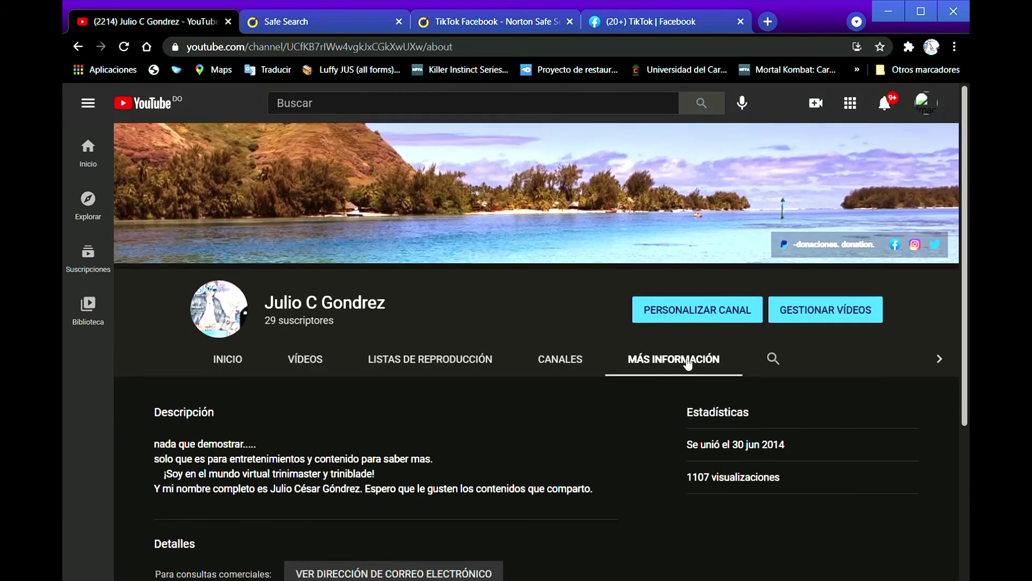
# Open the basic information of the channel customization and add a new empty link below "My twitter".
pyautogui.click(707, 312)
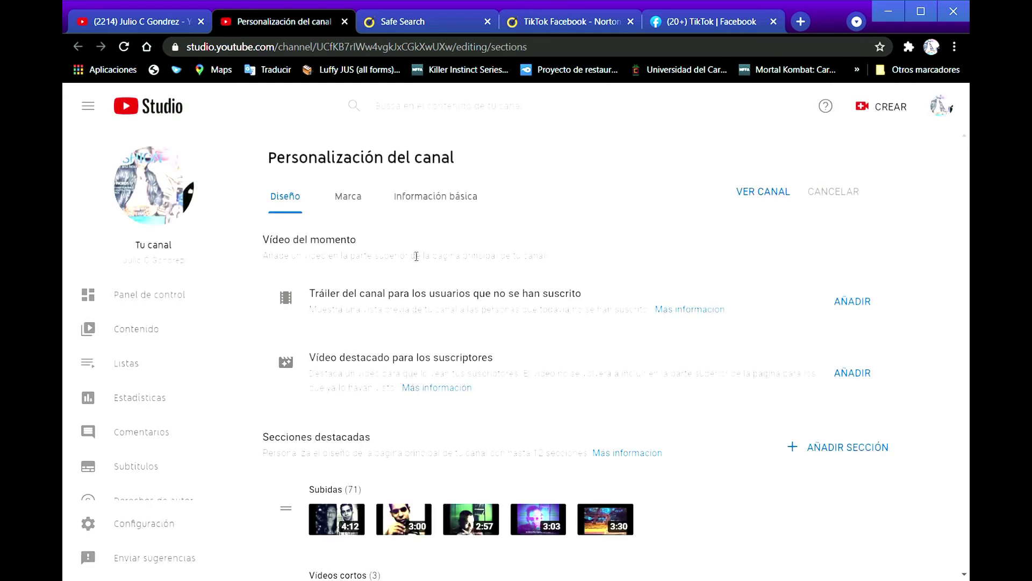
pyautogui.click(461, 200)
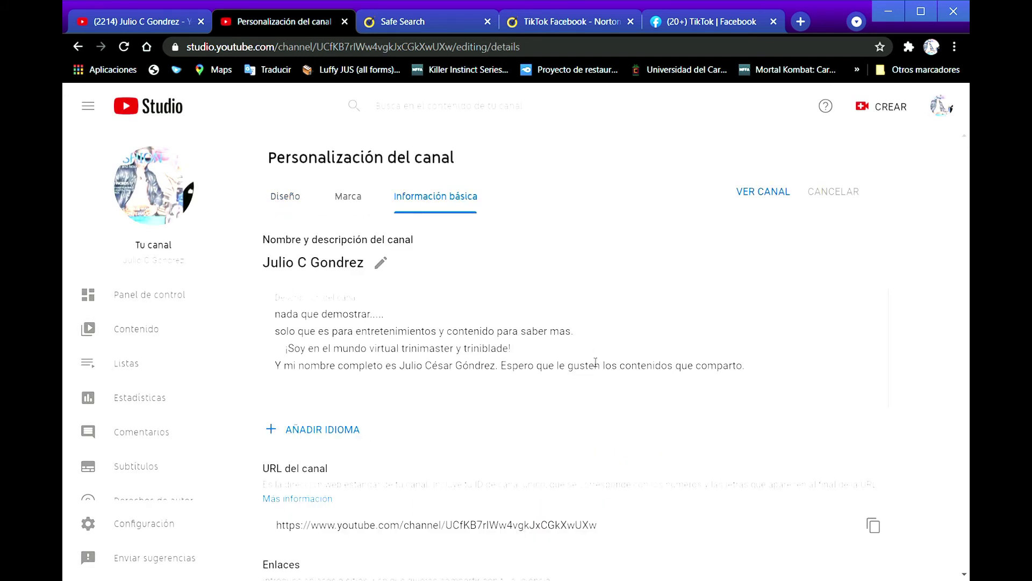
pyautogui.scroll(-8, 596, 363)
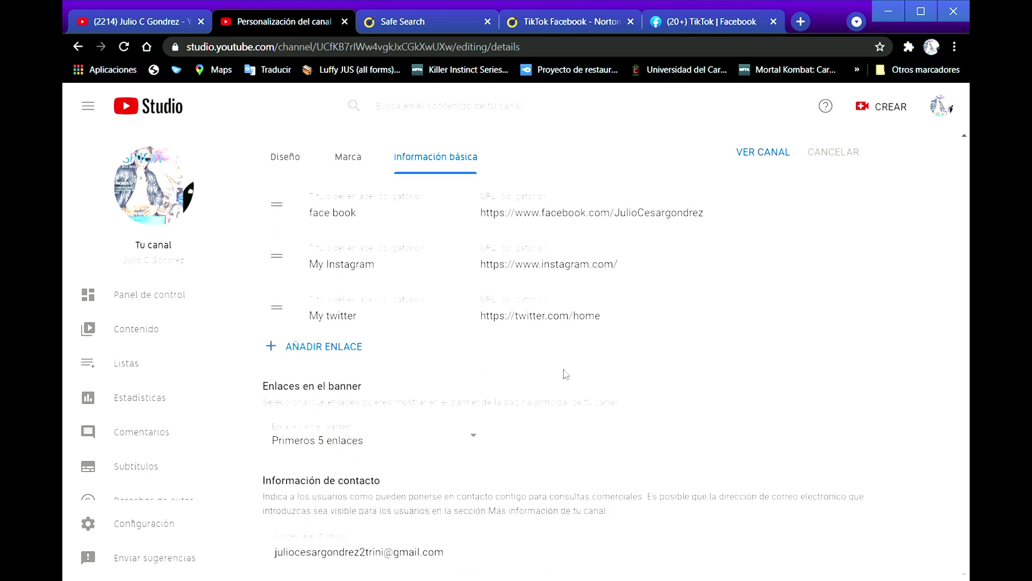
pyautogui.click(324, 347)
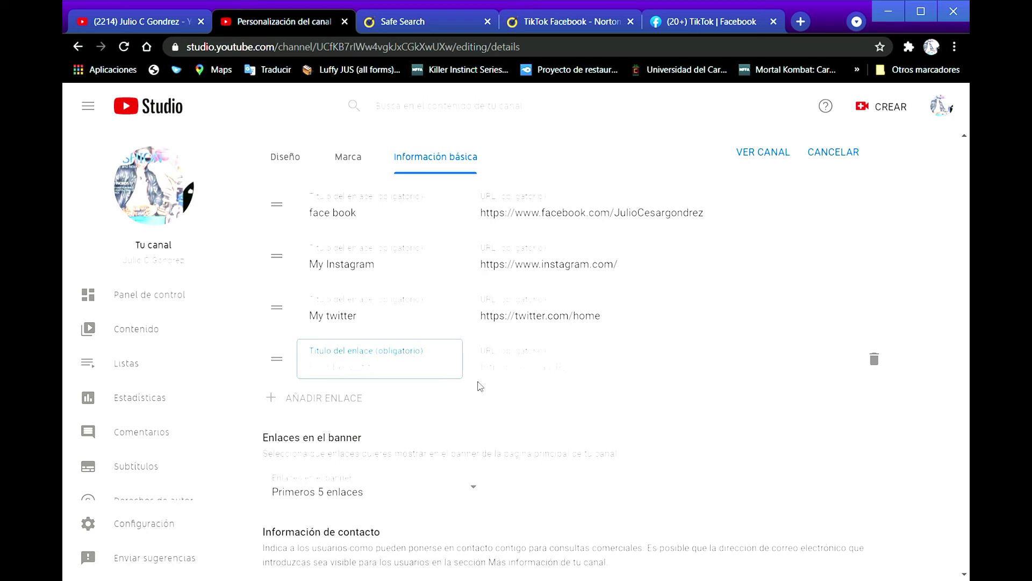
# Title the new link "My tiktok", paste the copied TikTok Facebook page address as its URL, and publish the channel changes.
pyautogui.write('t')
pyautogui.press('BackSpace')
pyautogui.write('MY')
pyautogui.press('BackSpace')
pyautogui.write('y tiktok')
pyautogui.click(518, 373)
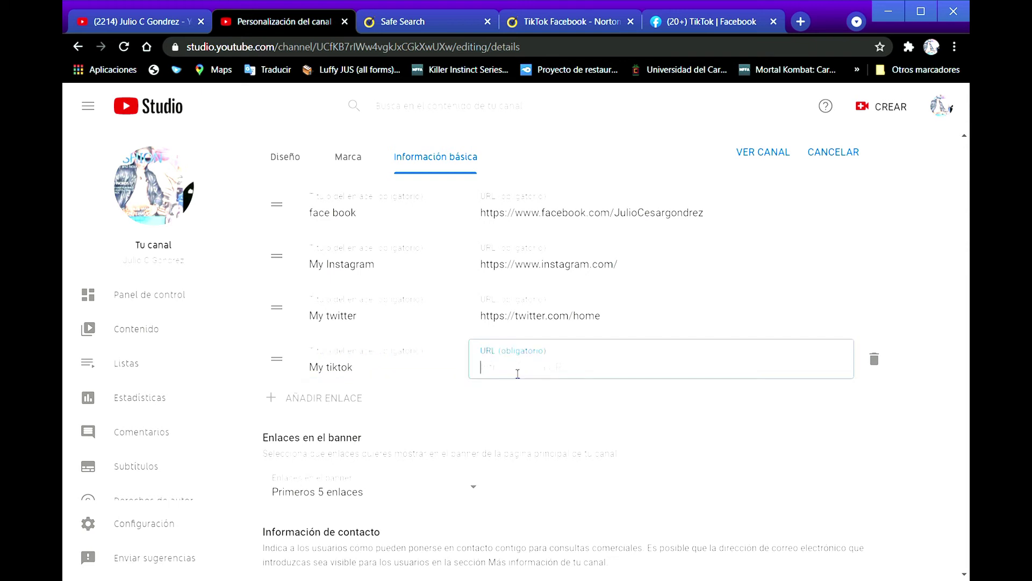
pyautogui.hotkey('ctrl', 'v')
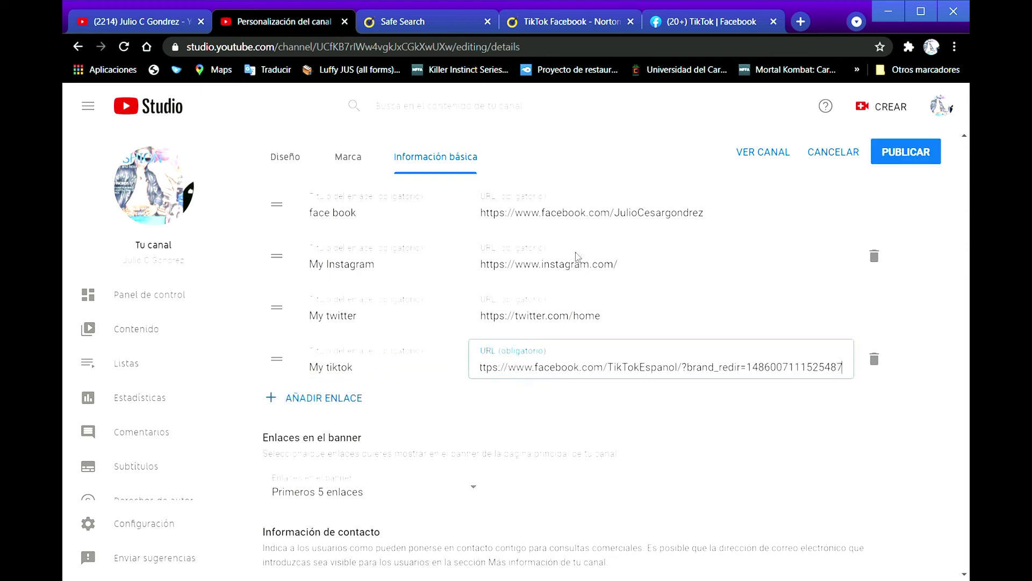
pyautogui.click(915, 154)
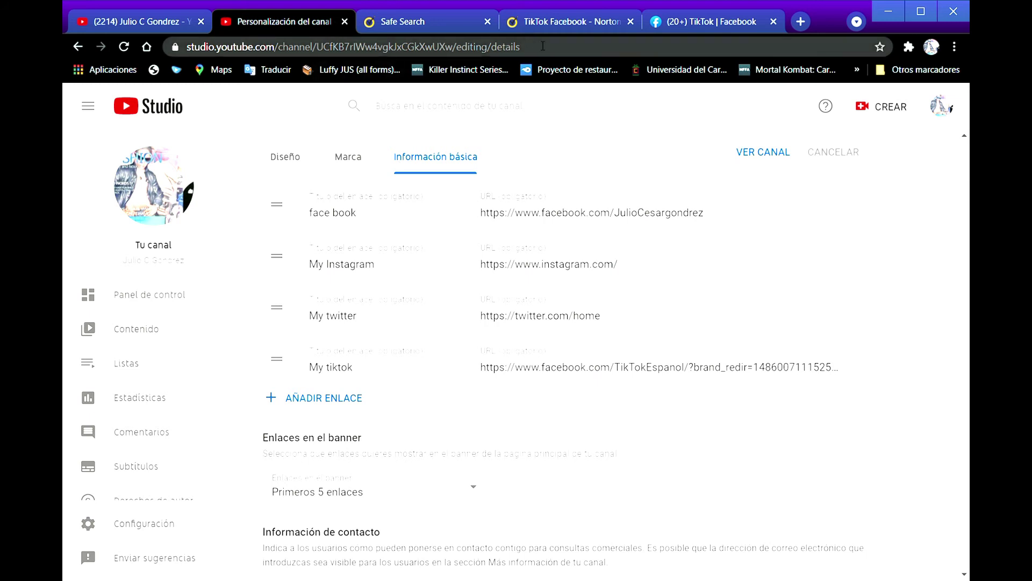
# Close the TikTok Facebook page, both Norton search pages and the channel customization page, leaving only the YouTube channel page open.
pyautogui.click(659, 21)
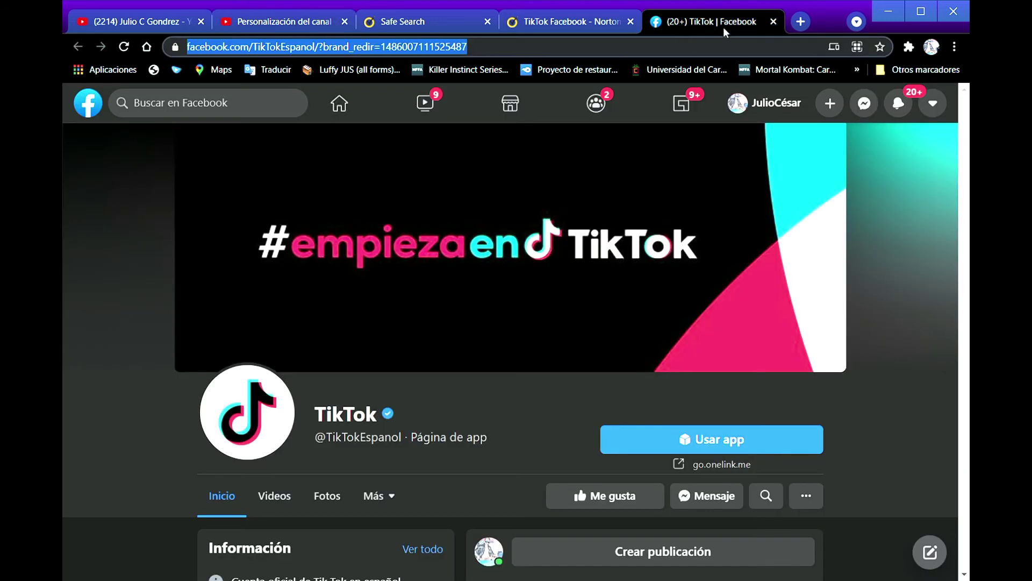
pyautogui.click(773, 21)
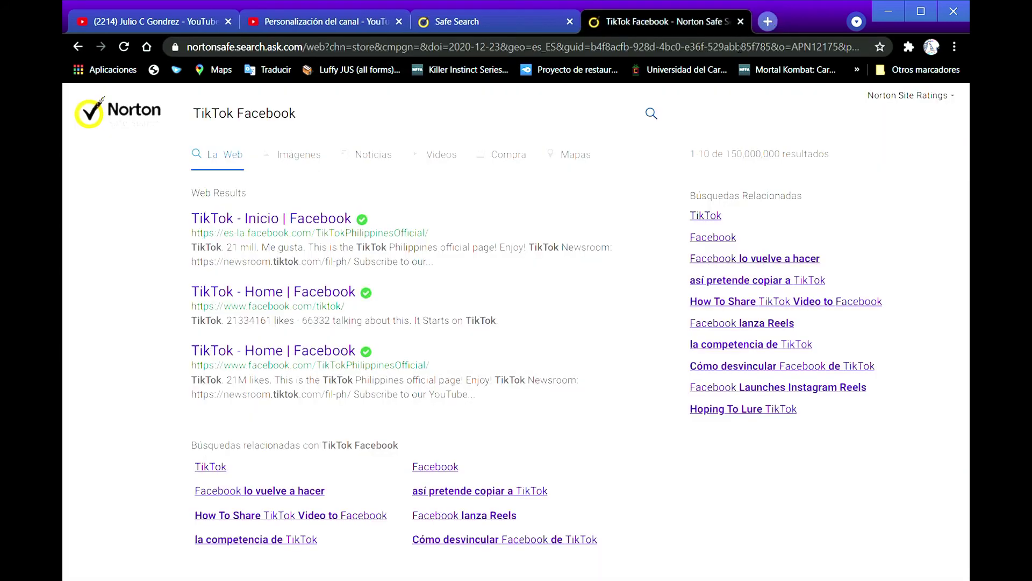
pyautogui.click(742, 22)
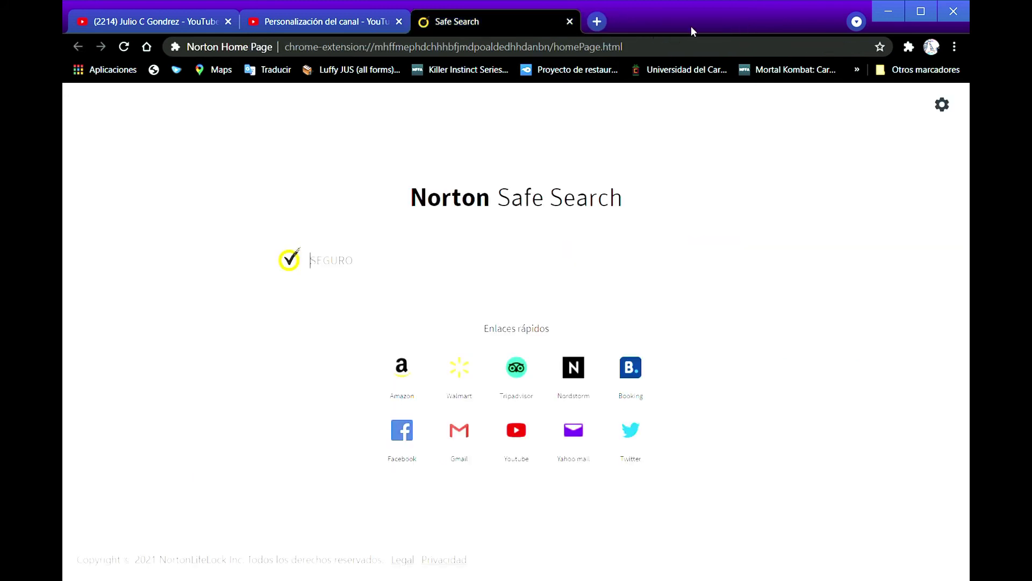
pyautogui.click(569, 22)
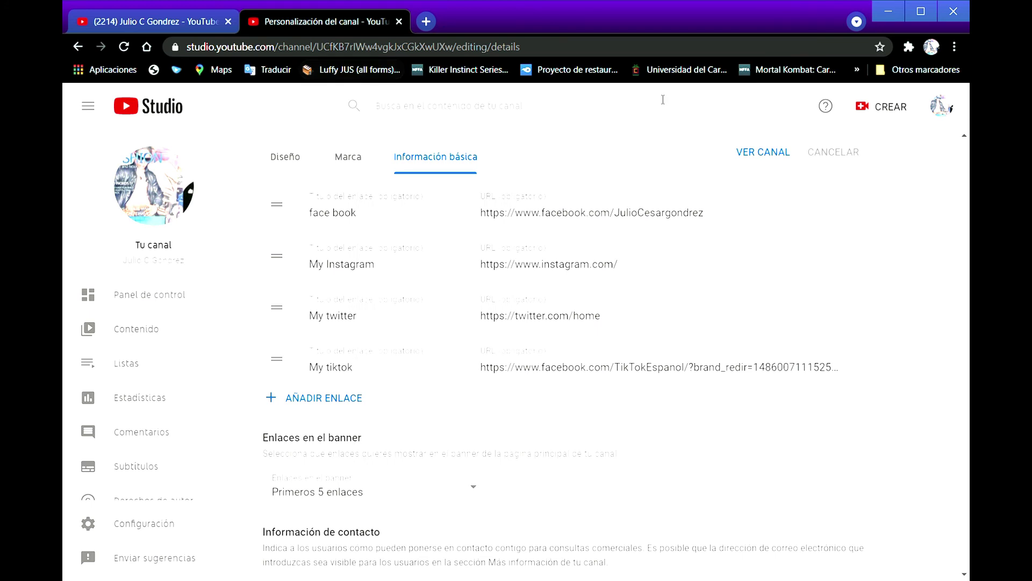
pyautogui.click(399, 22)
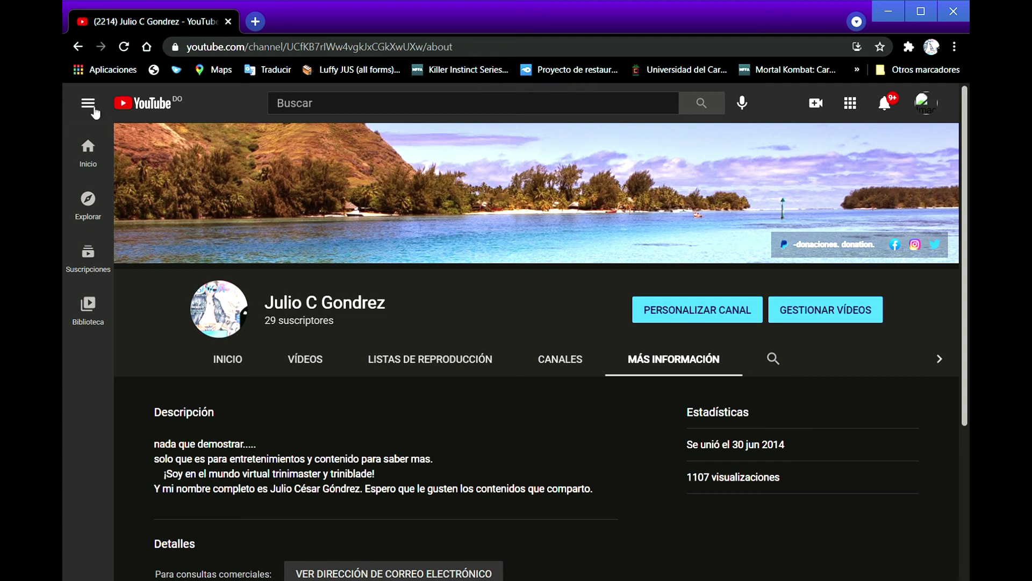
# Go to the YouTube home page and open your own channel from the account options.
pyautogui.click(94, 152)
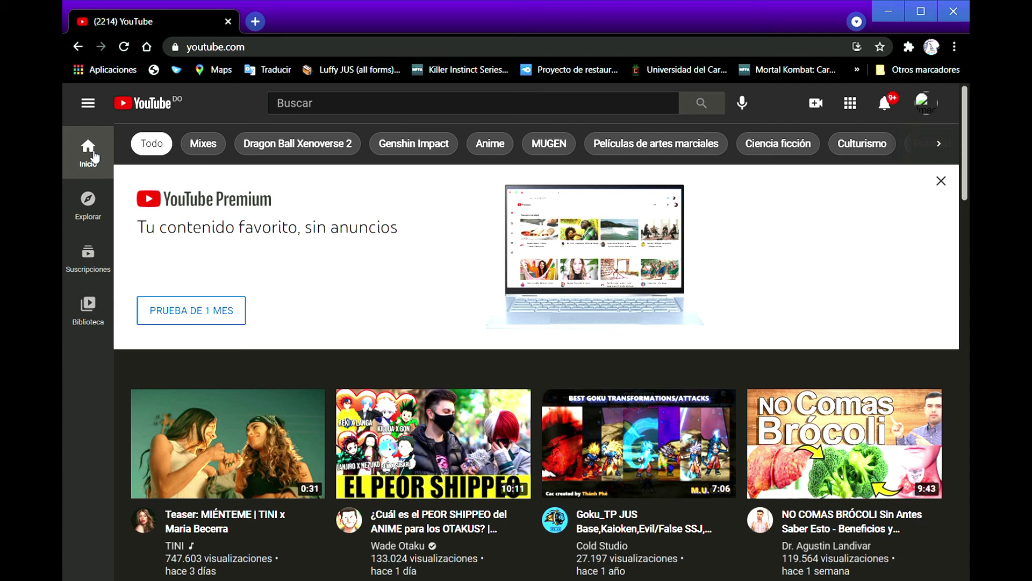
pyautogui.click(918, 109)
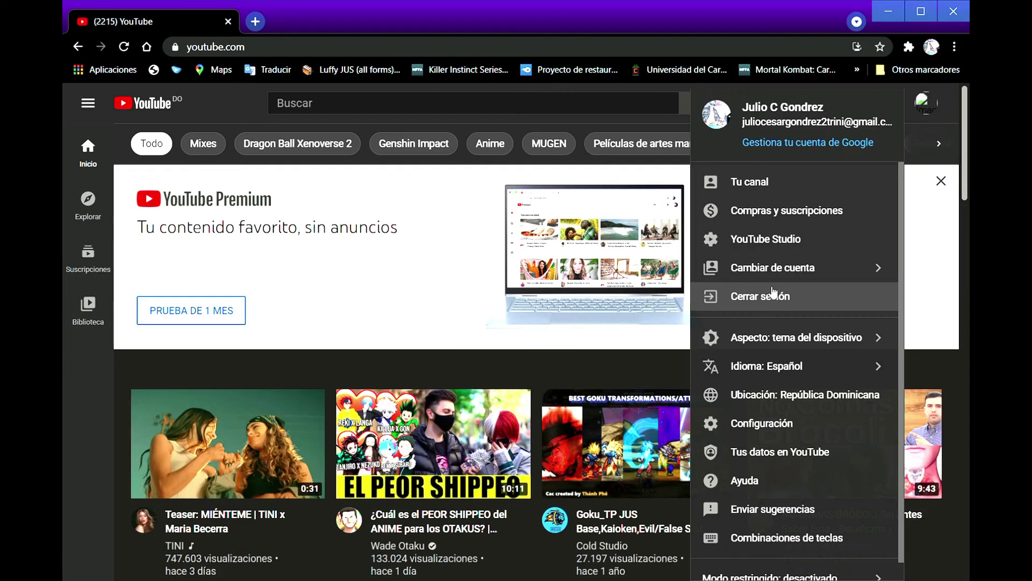
pyautogui.click(717, 186)
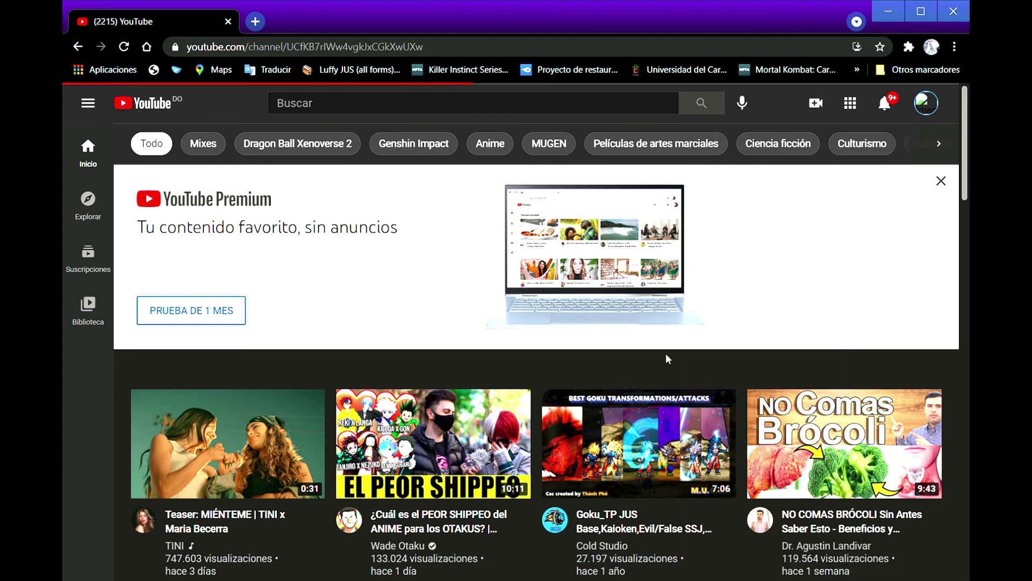